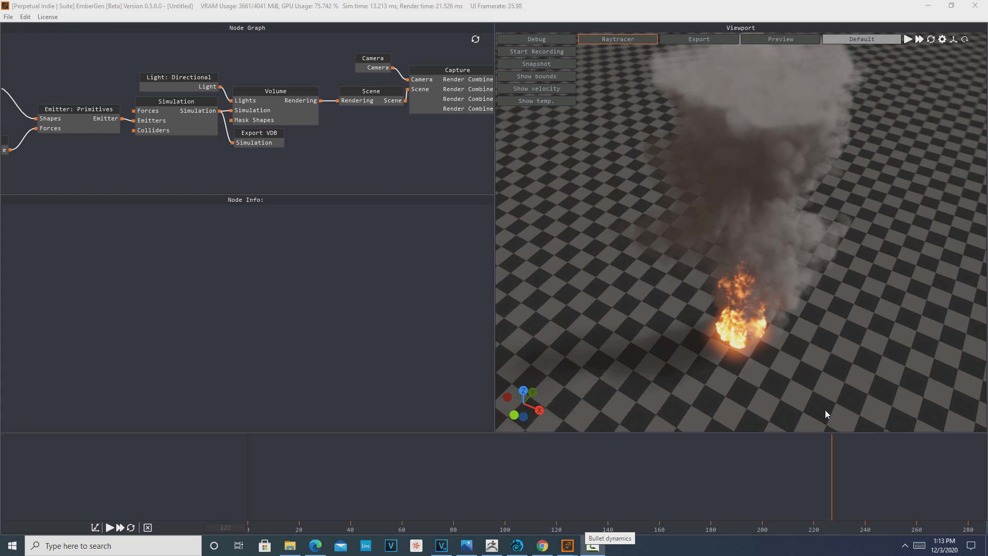
Step: Switch to Chrome and look over the Lightwave YouTube channel and the OpenVDB page of the LightWave 2020 documentation
click(543, 546)
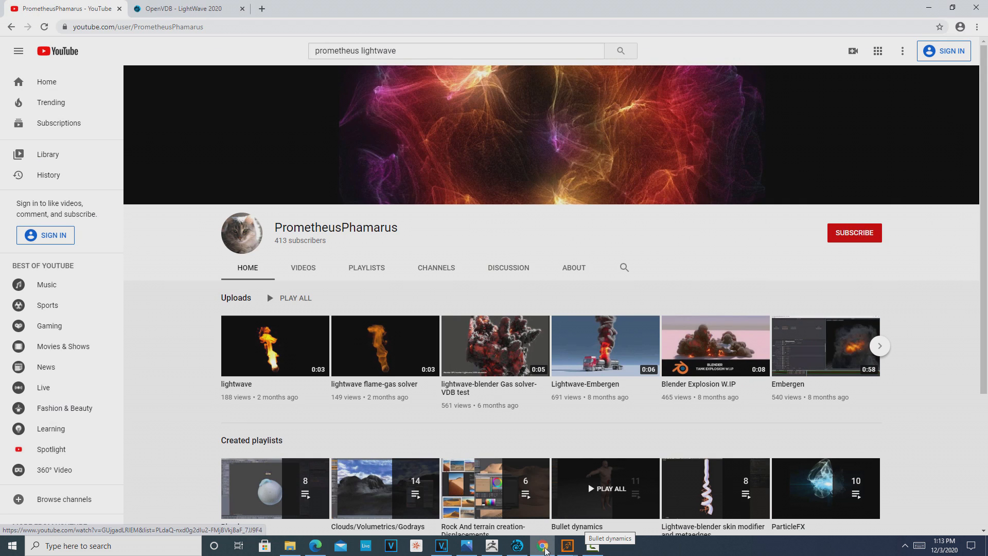
mouse_move(570, 541)
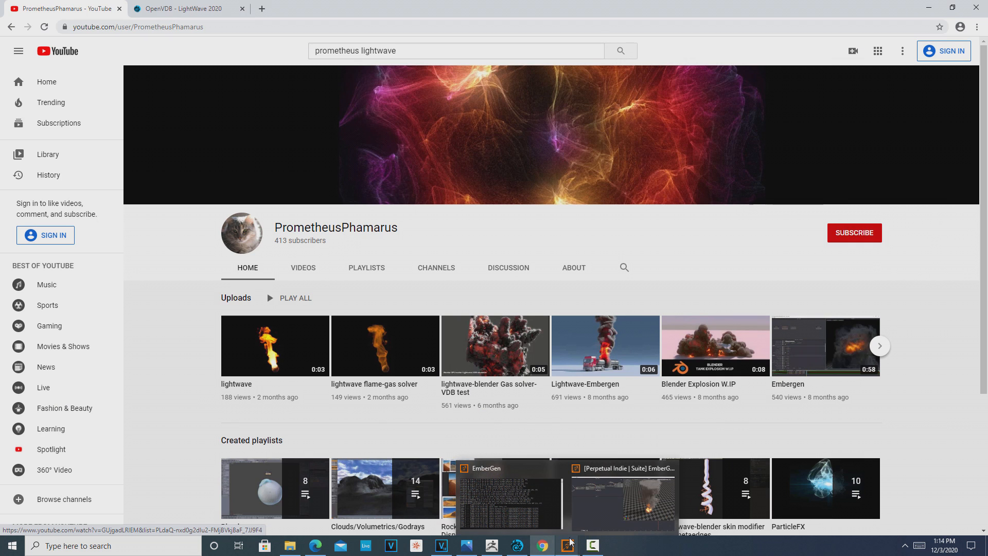
click(163, 9)
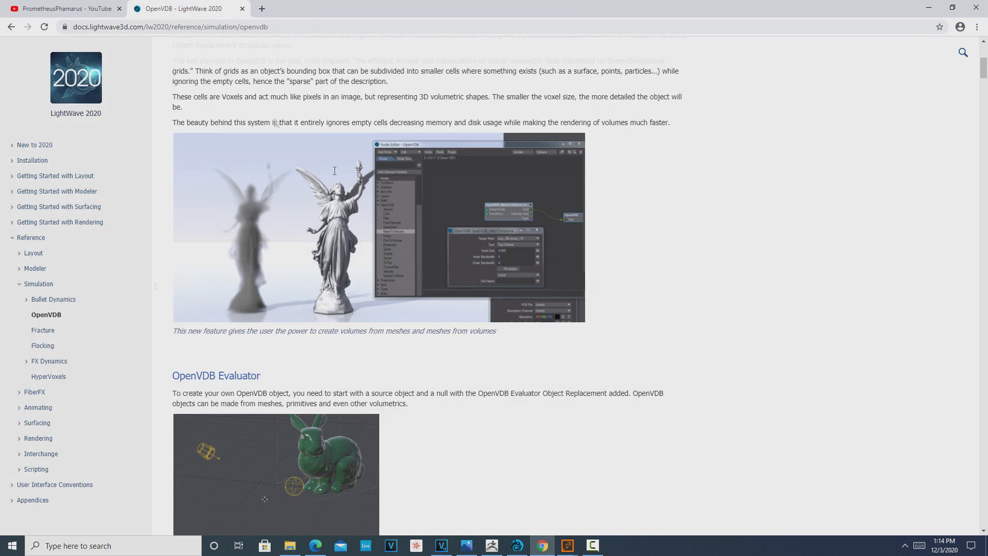
scroll(429, 265, up, 4)
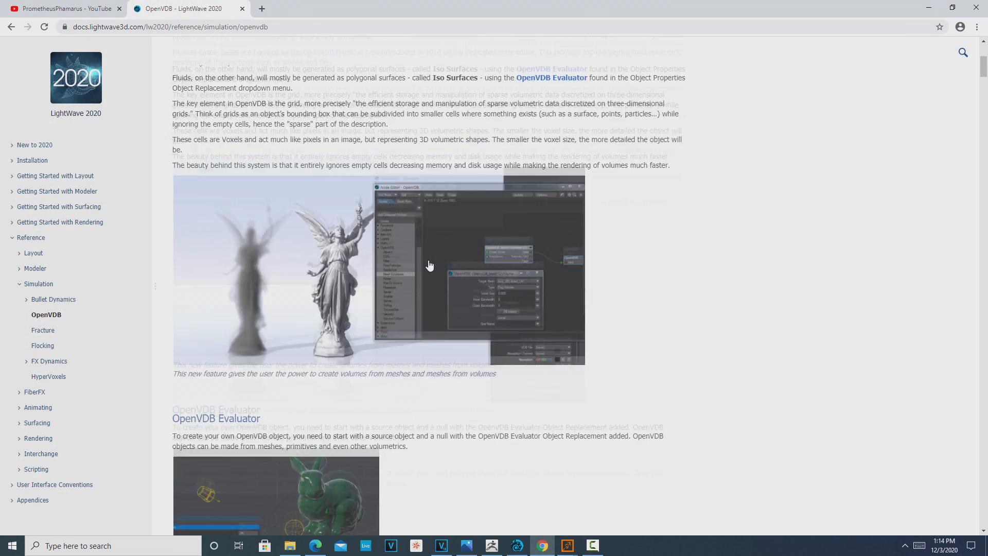
scroll(430, 264, down, 2)
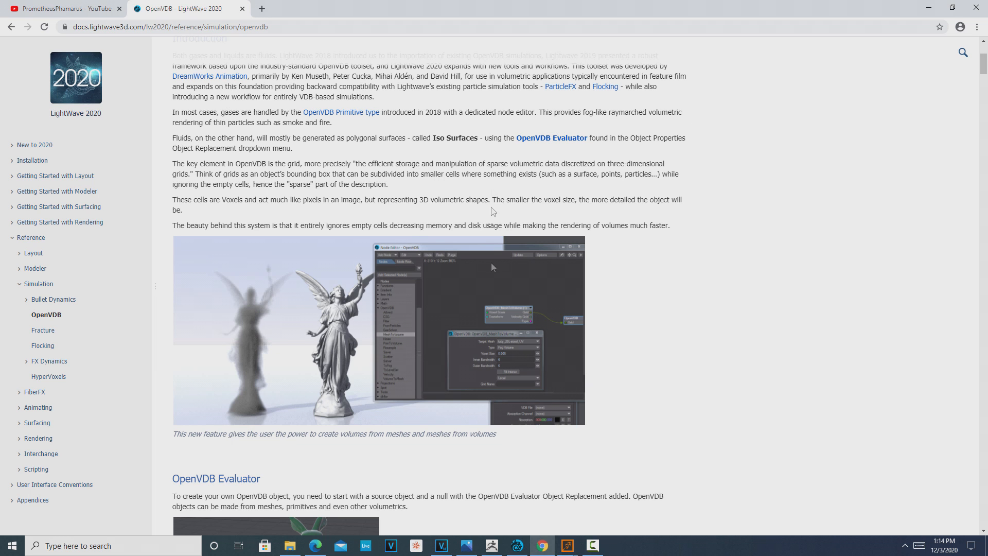
Step: Switch back to EmberGen and browse to the presets folder for opening a project file
mouse_move(571, 546)
click(590, 507)
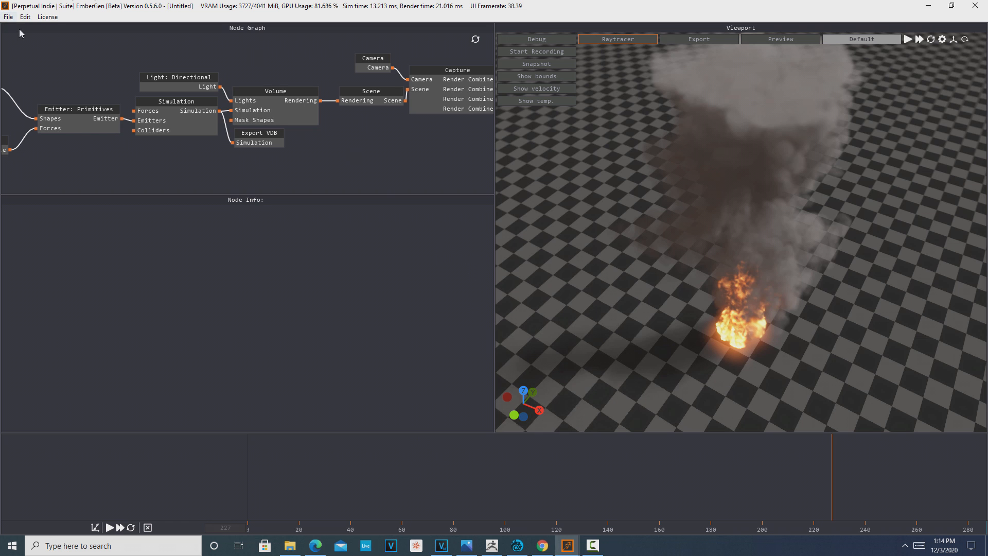
mouse_move(890, 200)
mouse_down()
mouse_move(885, 176)
mouse_move(882, 198)
mouse_up()
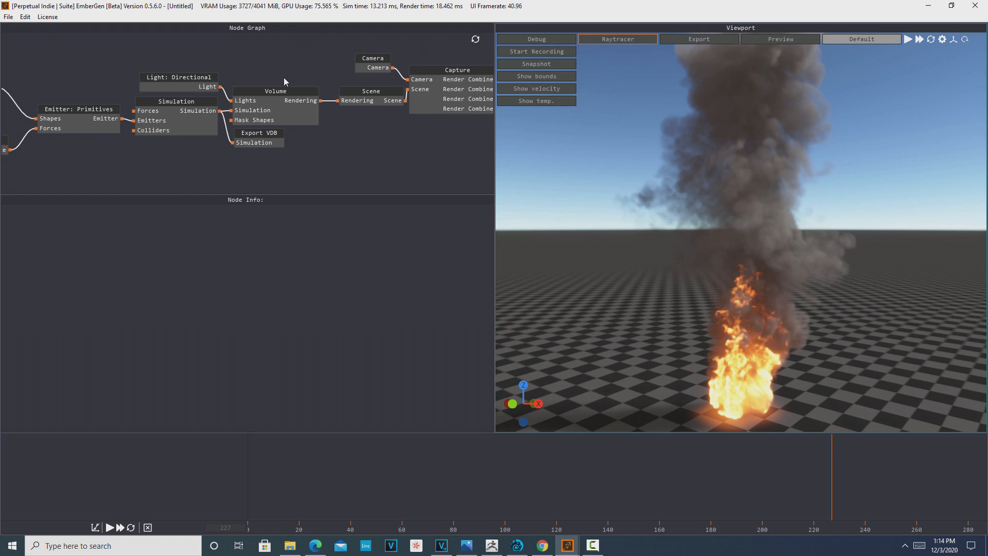
click(8, 17)
click(31, 42)
double_click(115, 96)
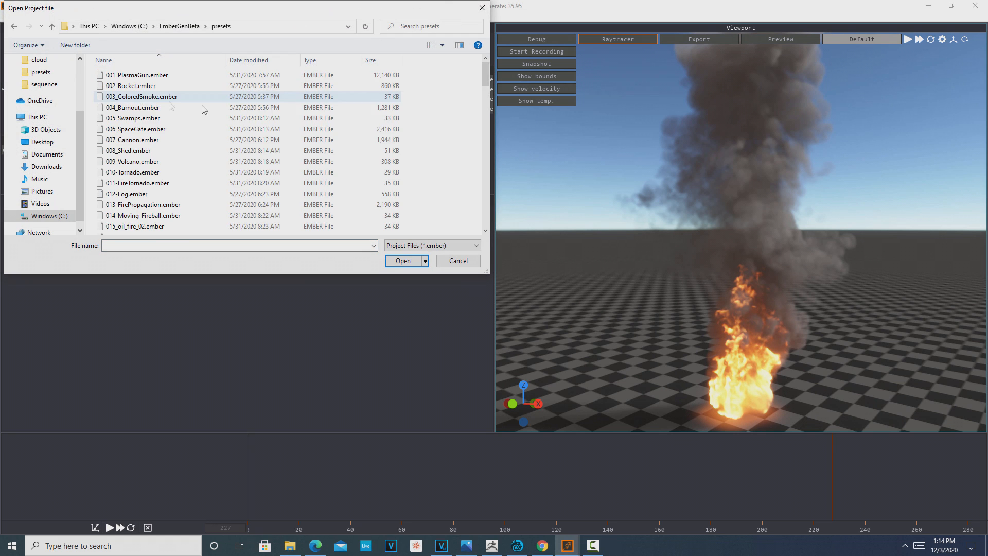
Step: Find and open the project 028_dry_ice_heavy_smoke.ember among the presets
scroll(229, 118, down, 9)
scroll(229, 118, down, 13)
scroll(230, 118, down, 7)
scroll(231, 119, down, 1)
scroll(231, 121, up, 8)
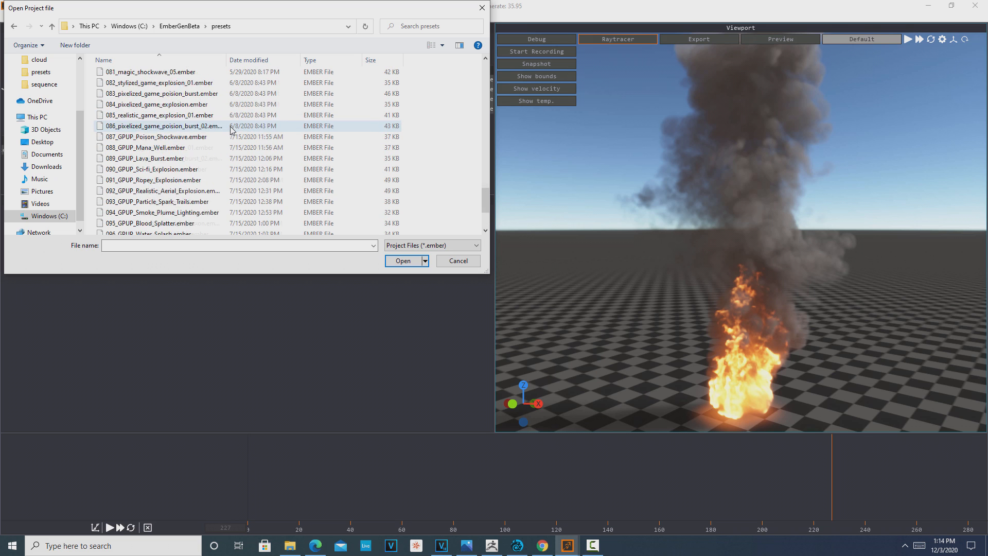
scroll(231, 129, up, 7)
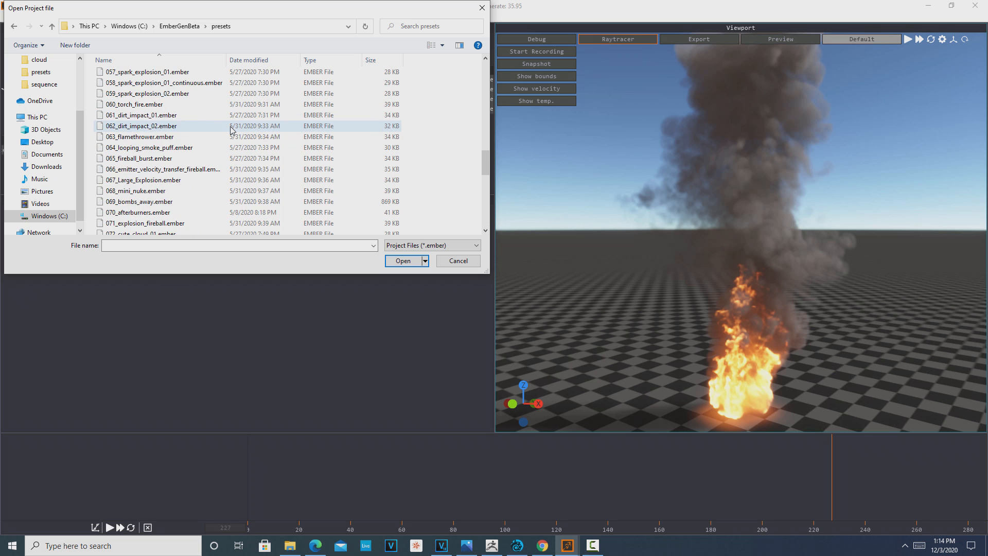
scroll(231, 129, up, 6)
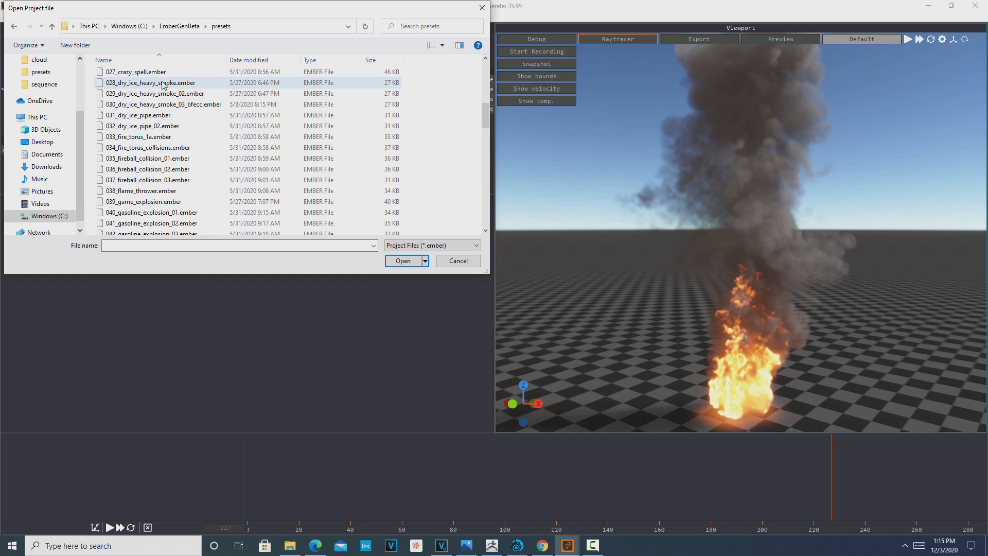
click(162, 83)
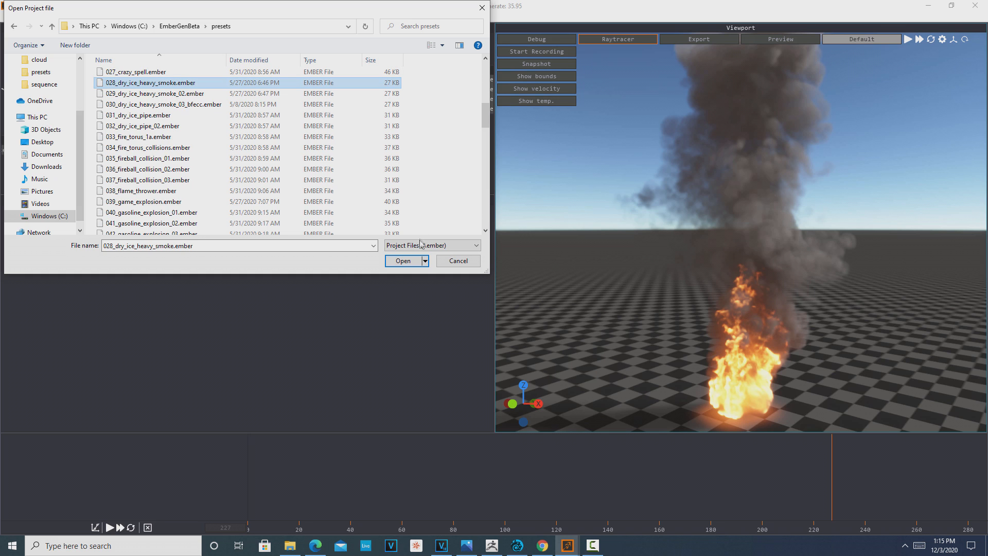
click(403, 260)
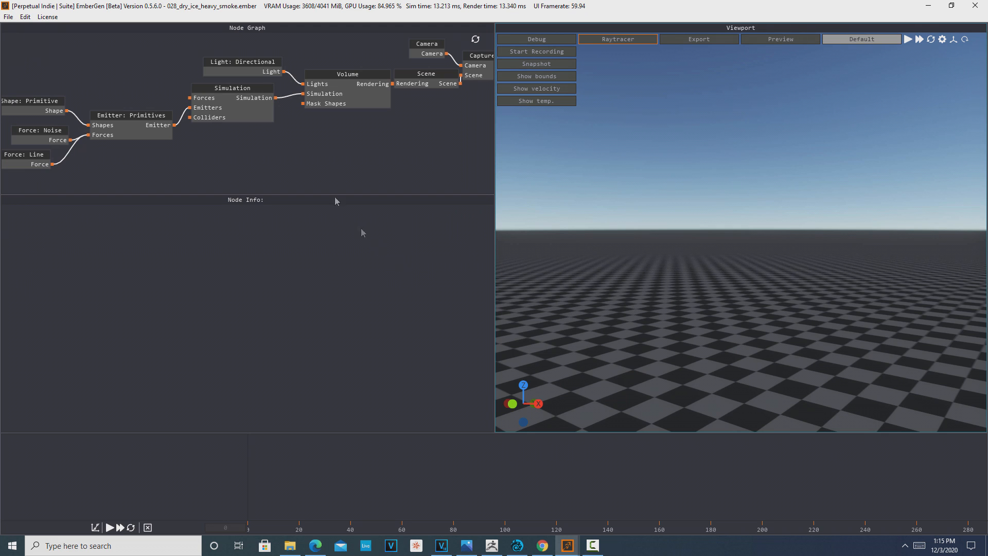
Step: Add a VDB export node to the node graph and connect the Simulation node's output to it
right_click(284, 136)
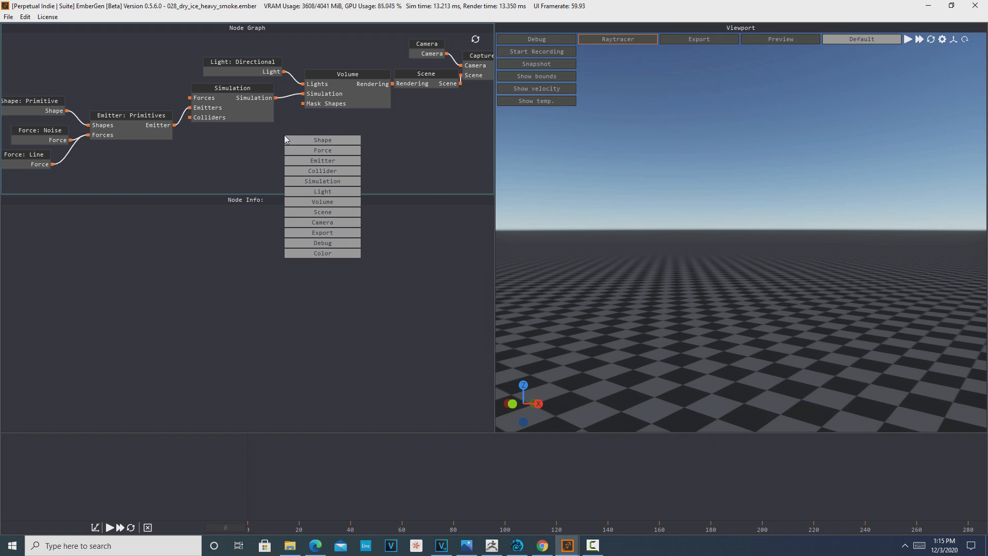
mouse_move(337, 233)
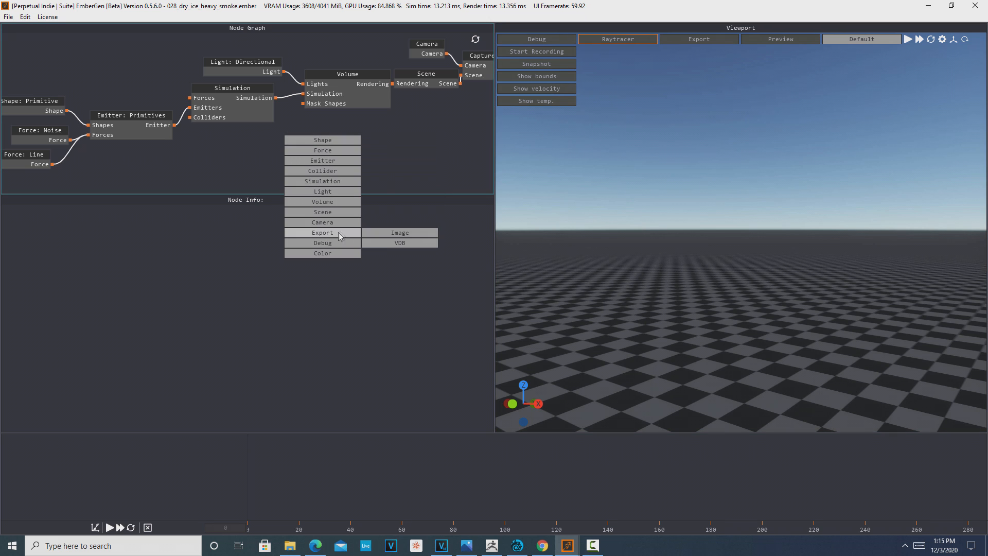
click(385, 242)
drag(276, 97, 286, 139)
right_click(356, 137)
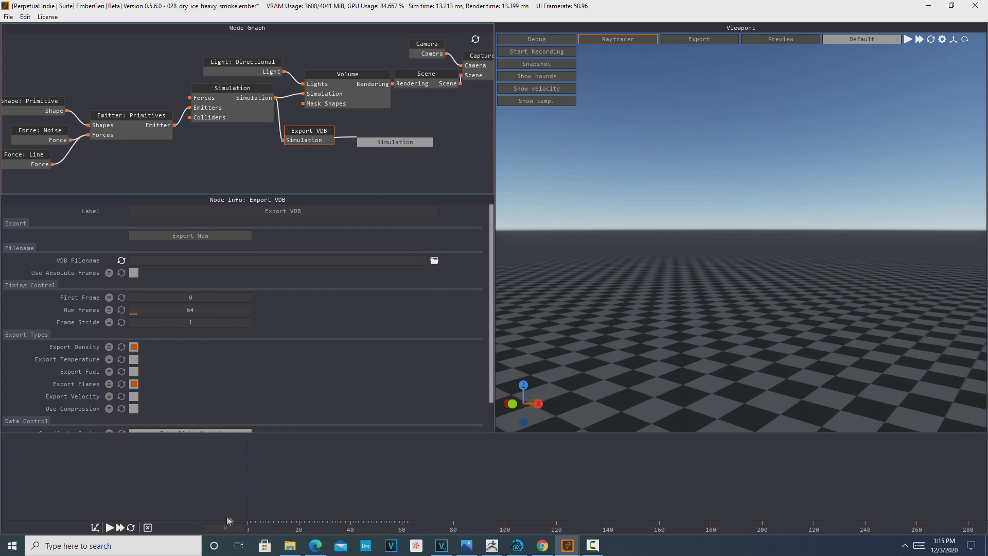
Step: Play the dry ice smoke simulation to about frame 280, pause it and inspect the cloud from a low angle
click(109, 527)
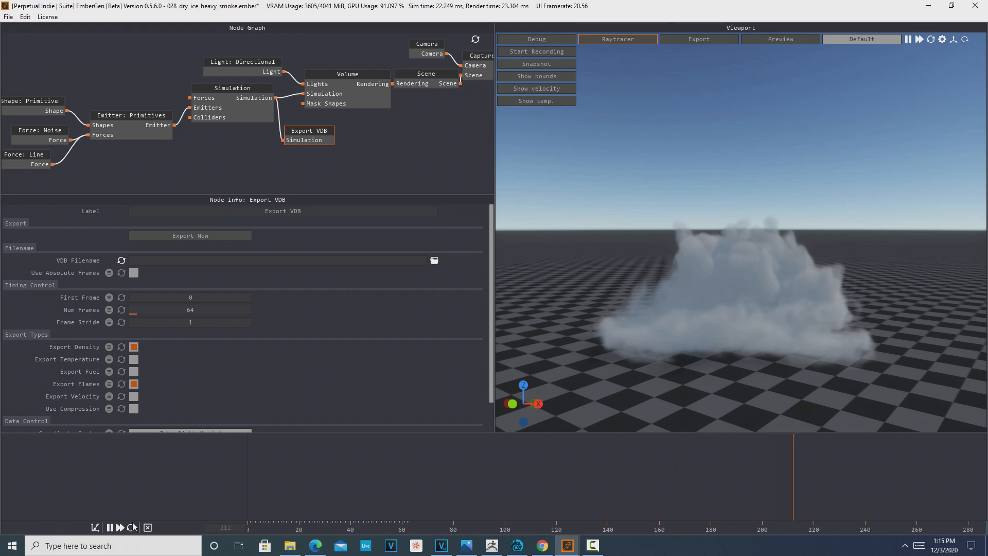
click(113, 527)
click(112, 527)
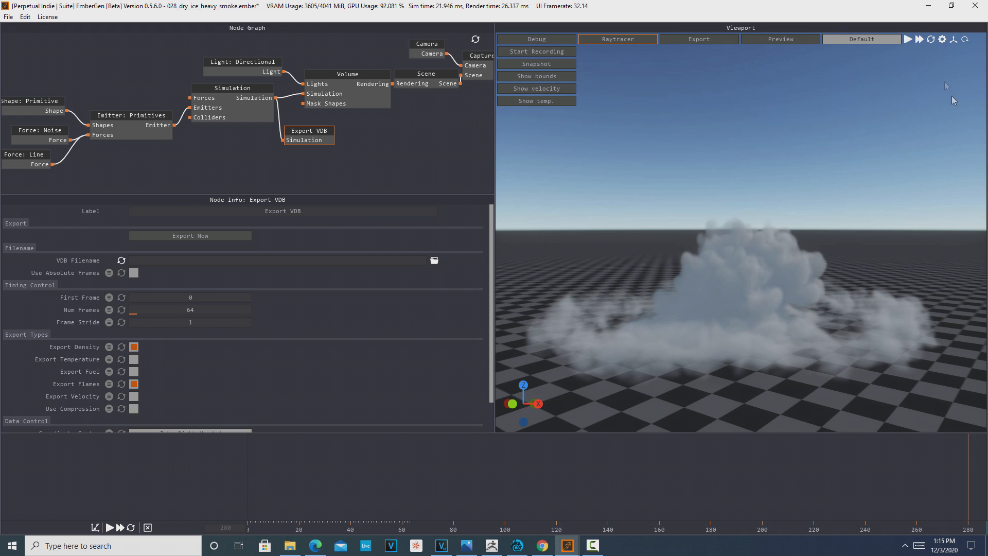
drag(915, 184, 892, 170)
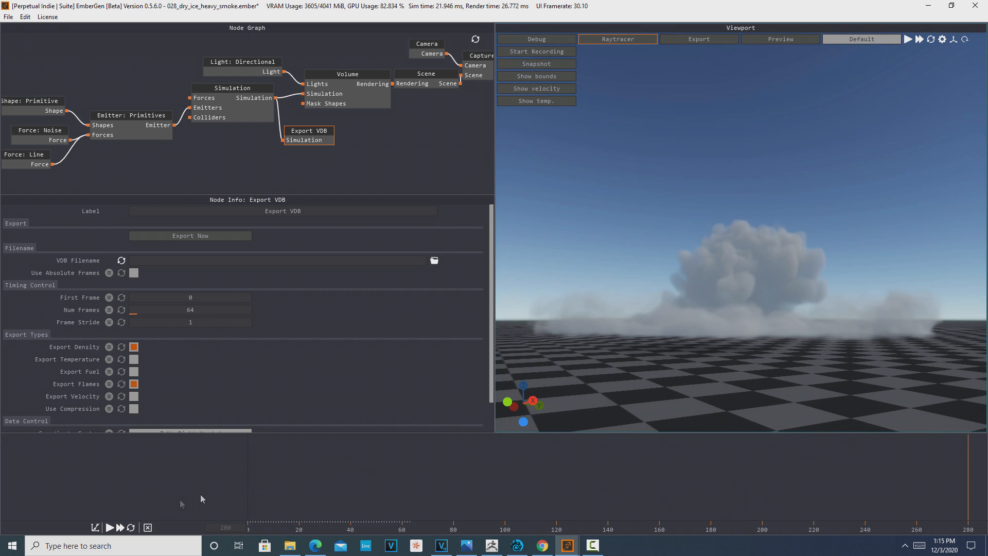
Step: Reset the simulation and replay it to about frame 307 to judge which frame to export
click(130, 527)
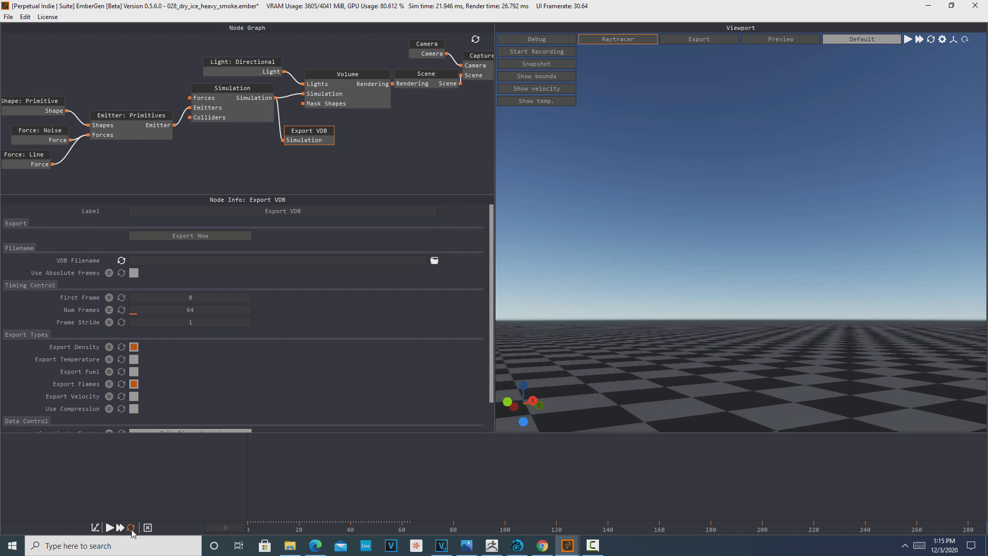
click(109, 527)
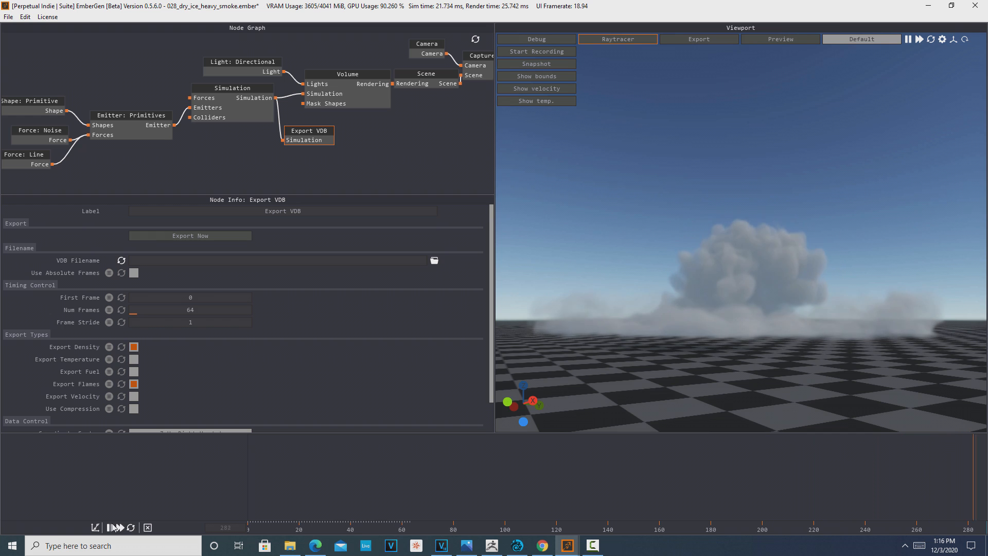
click(111, 527)
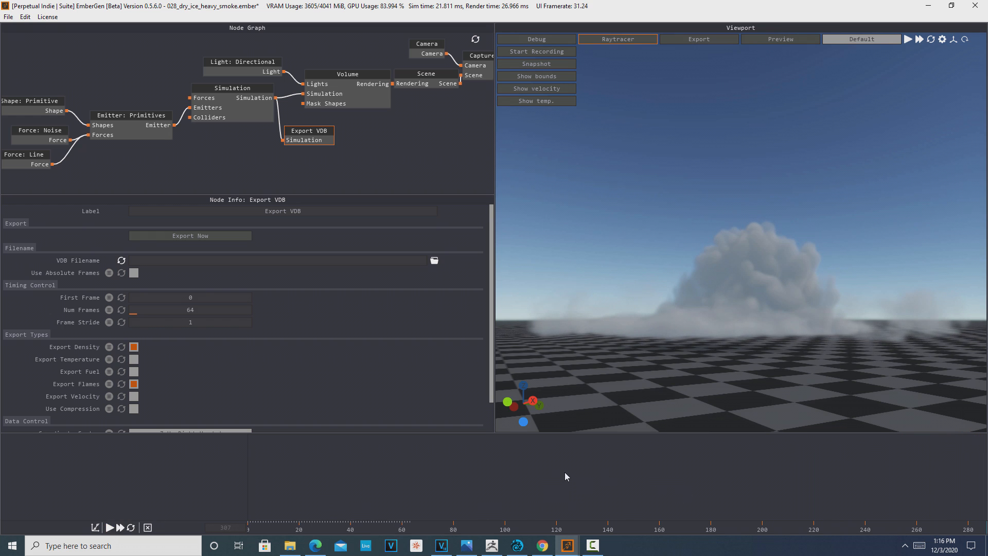
middle_drag(564, 471, 731, 483)
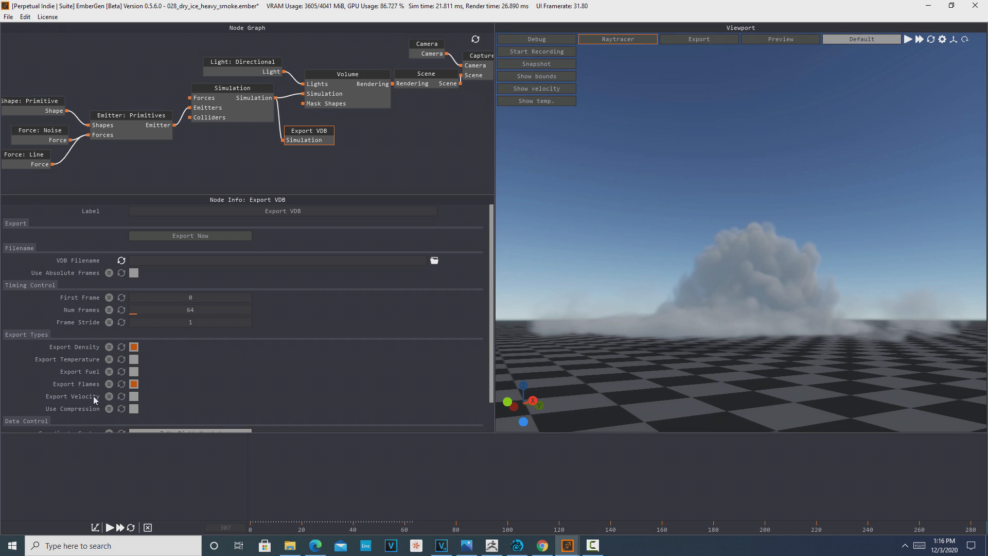
Step: Turn off flames export on the Export VDB node and set its first frame to 250 and number of frames to 1
click(134, 384)
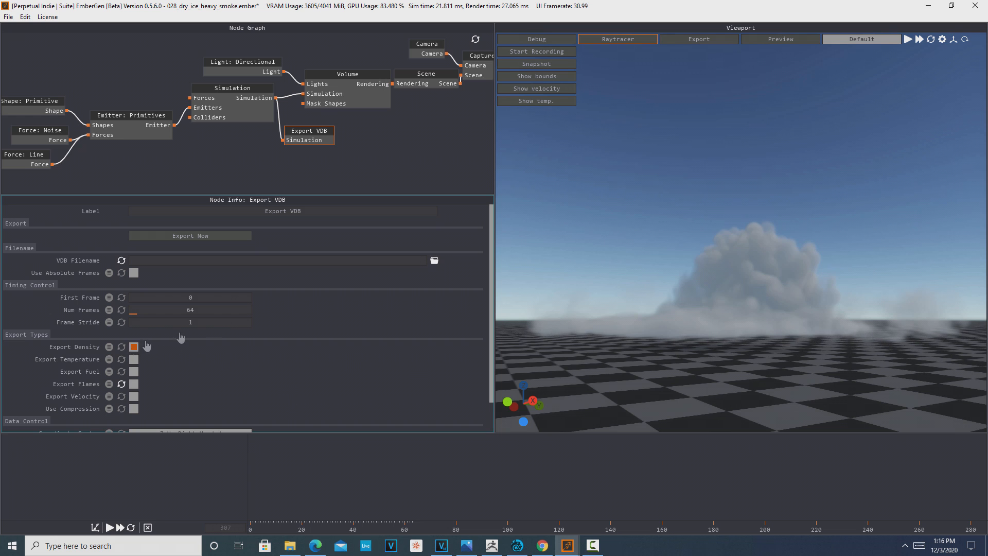
double_click(214, 298)
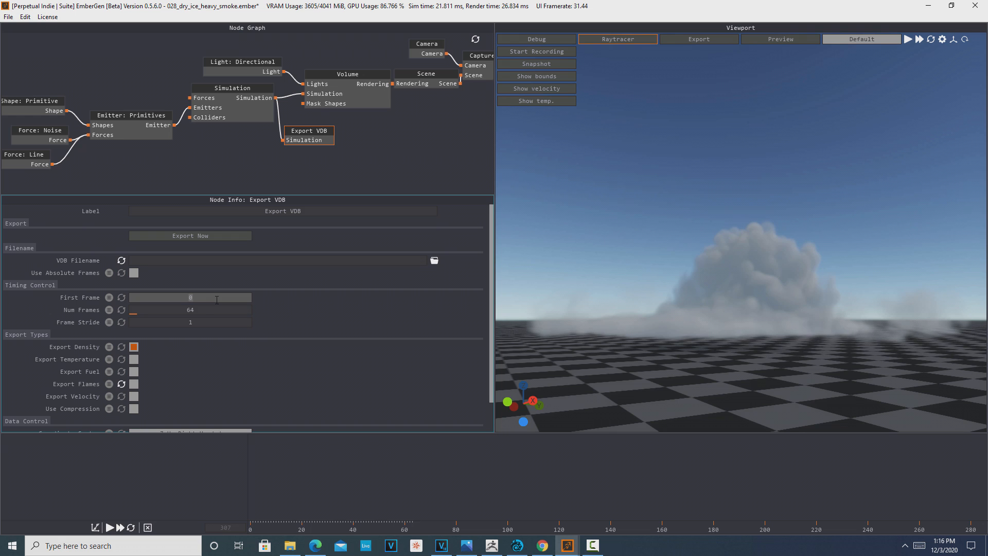
text(25)
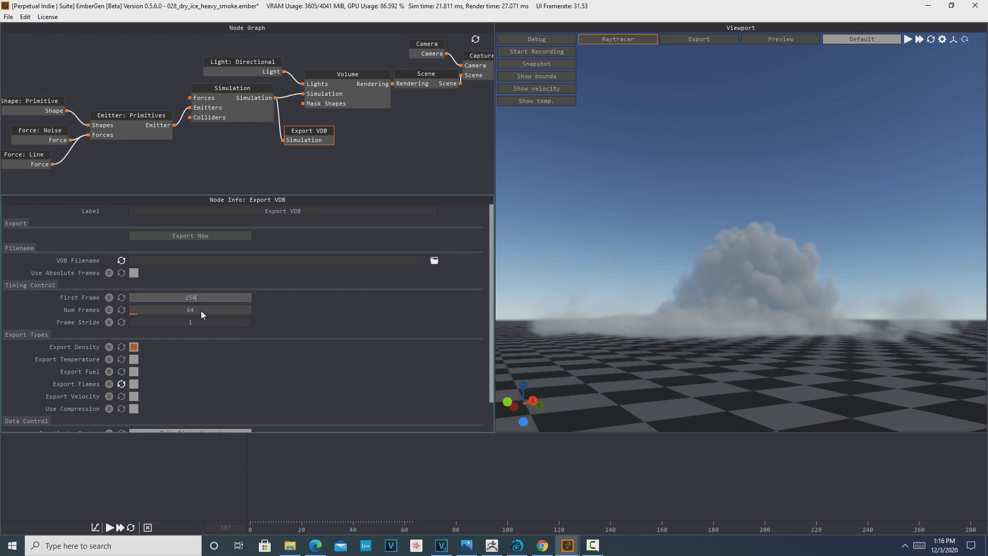
double_click(201, 310)
text(1)
key(Return)
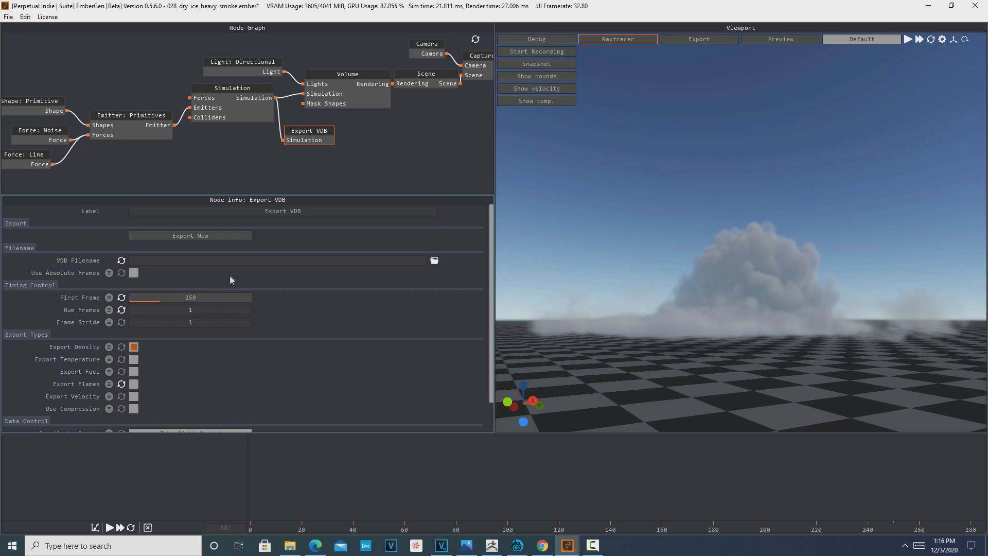
Step: Set the VDB output file to cloud3 in the sequence folder on the Desktop
click(435, 261)
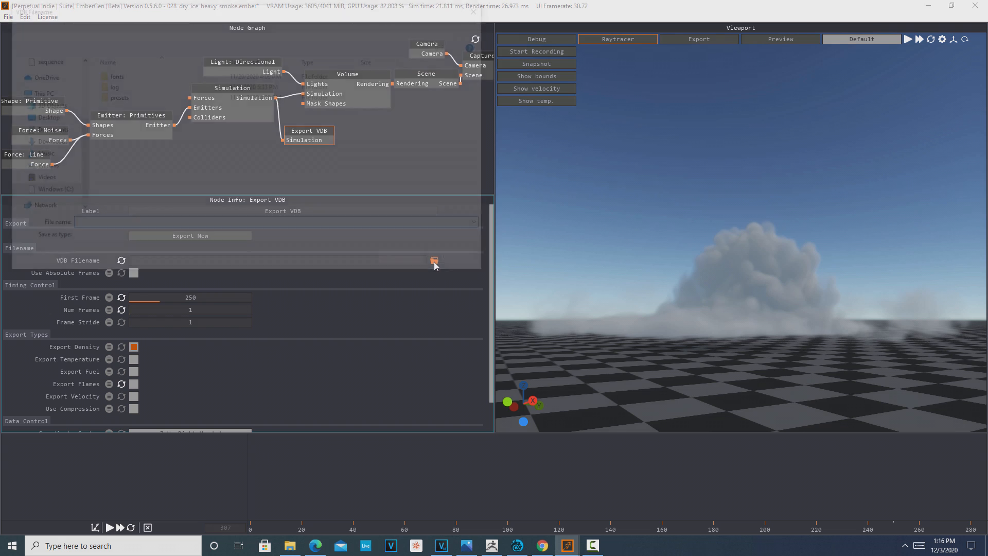
click(54, 61)
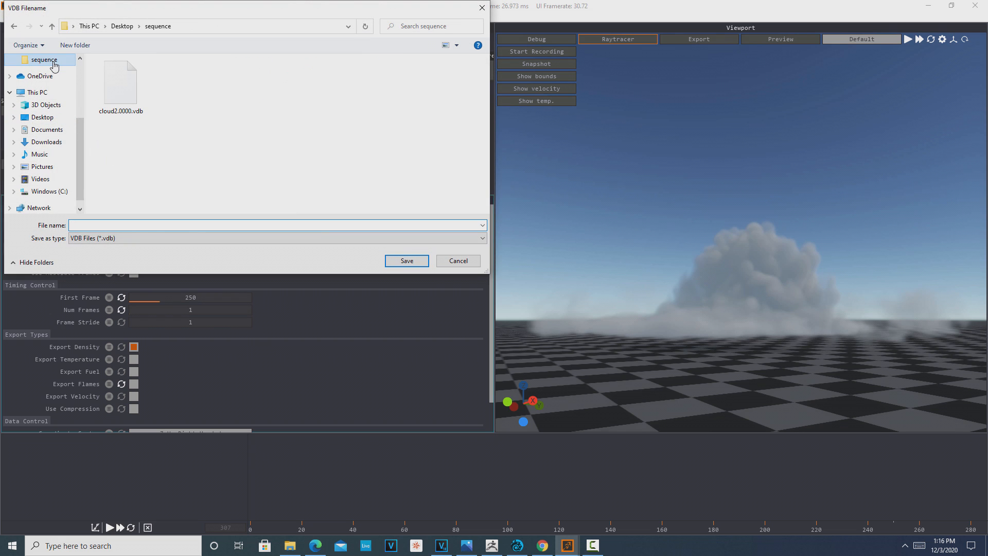
click(190, 223)
text(clo)
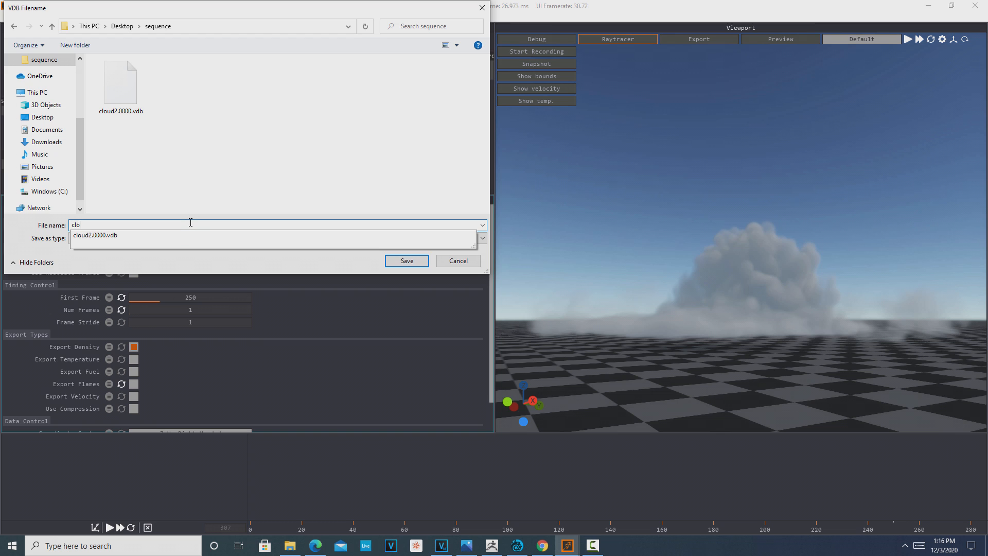
text(ud3)
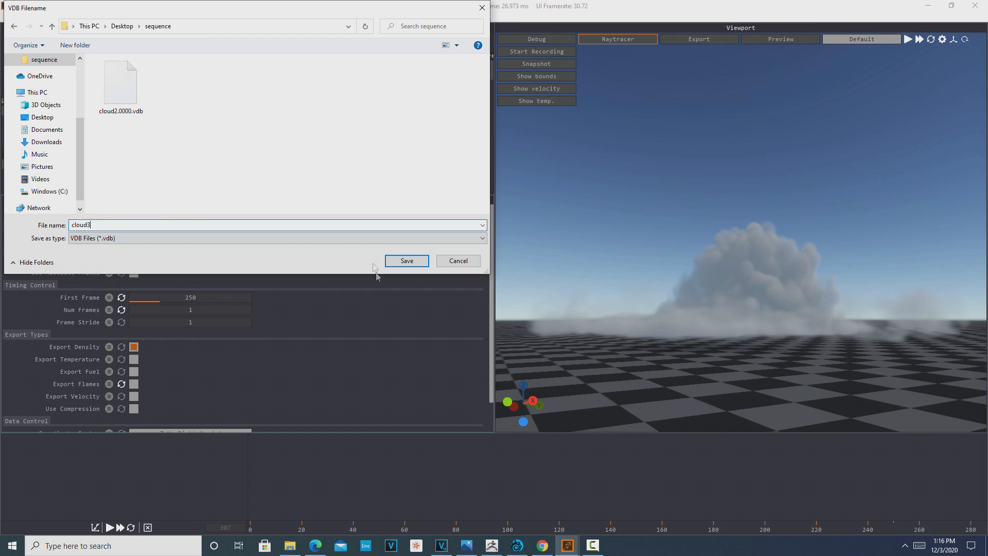
click(407, 261)
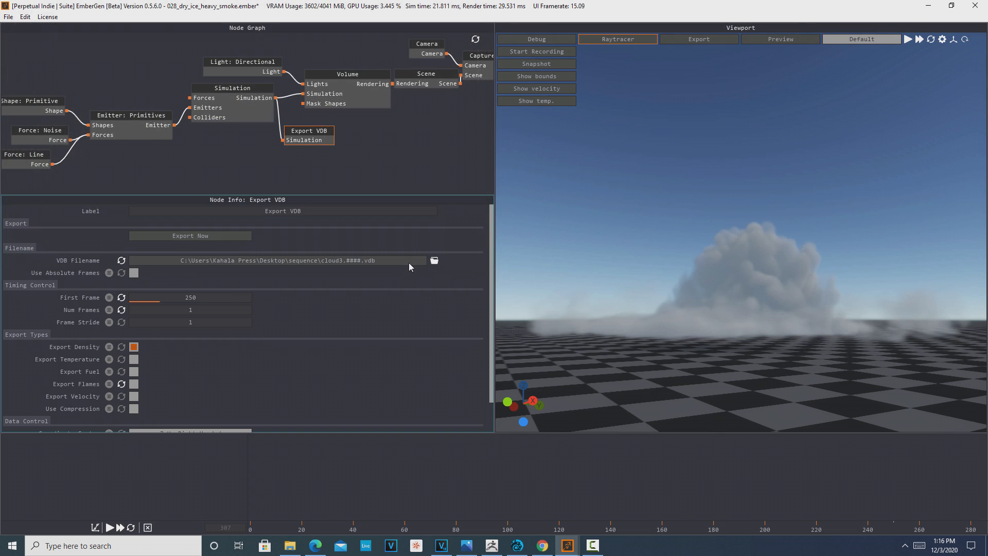
Step: Export the VDB file, pause the simulation after the export frame and switch to LightWave Layout
click(210, 239)
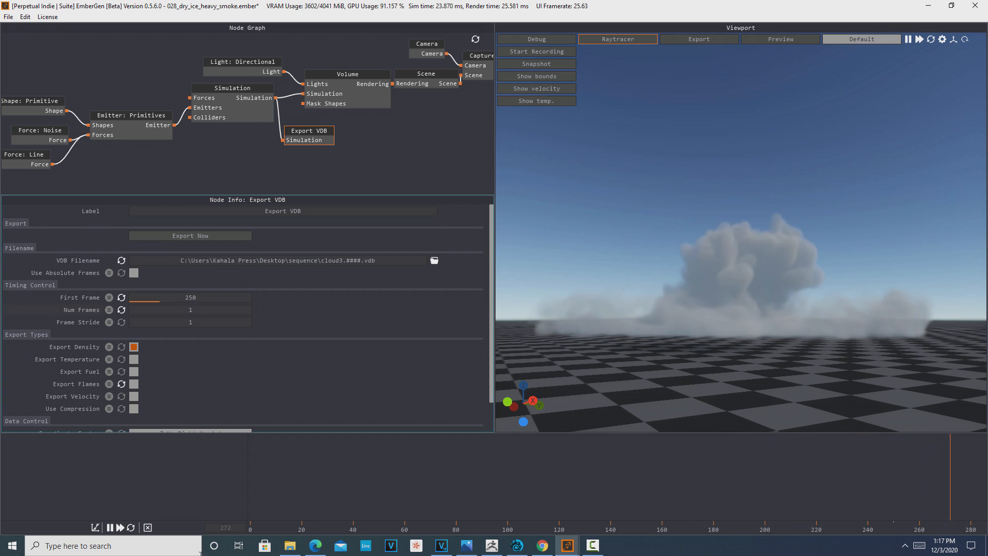
click(109, 527)
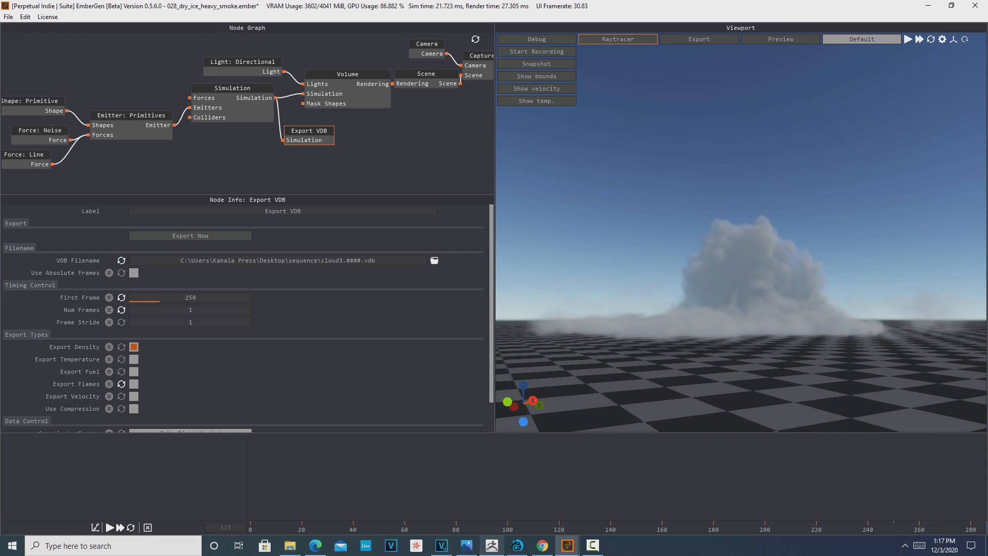
click(517, 546)
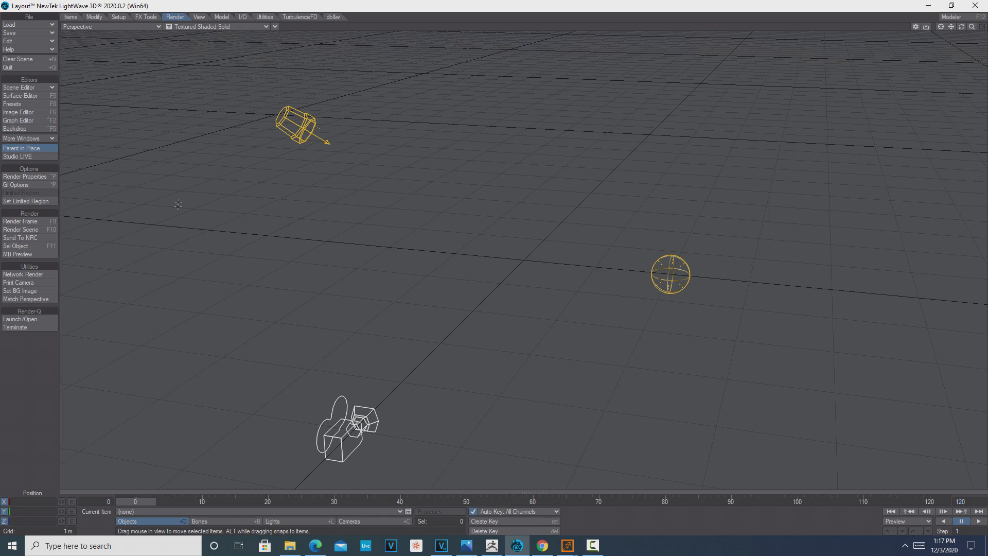
Step: Add a null object to the scene and set its primitive type to OpenVDB
click(71, 17)
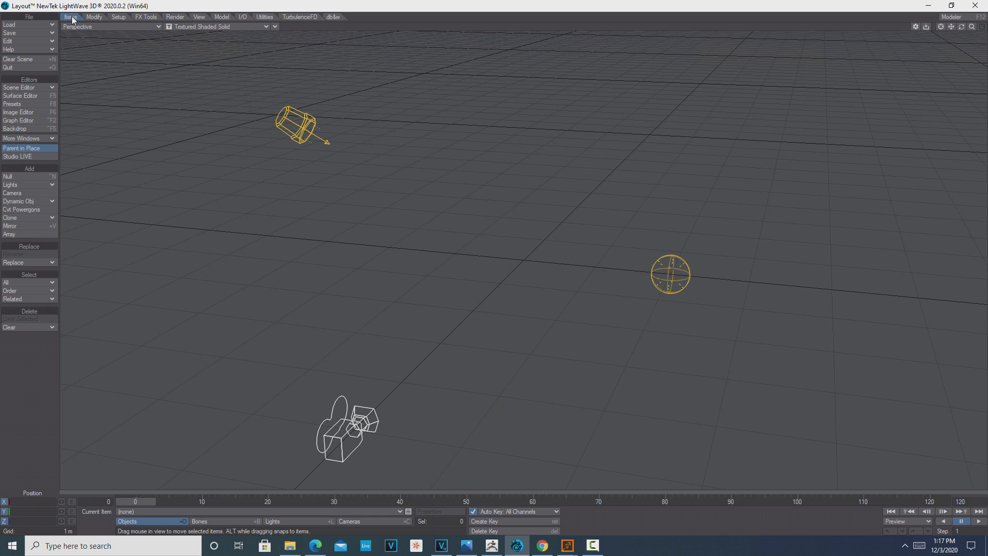
click(18, 179)
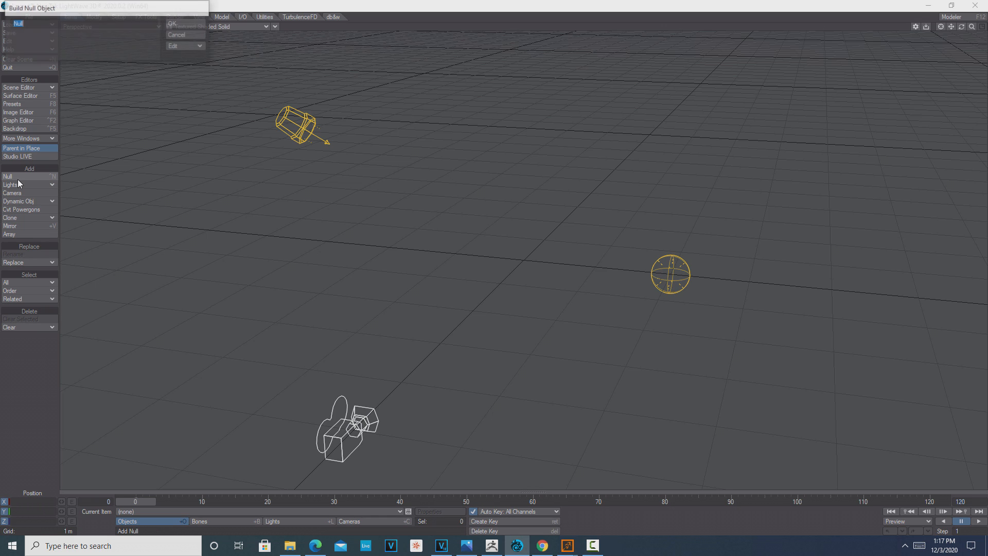
click(188, 24)
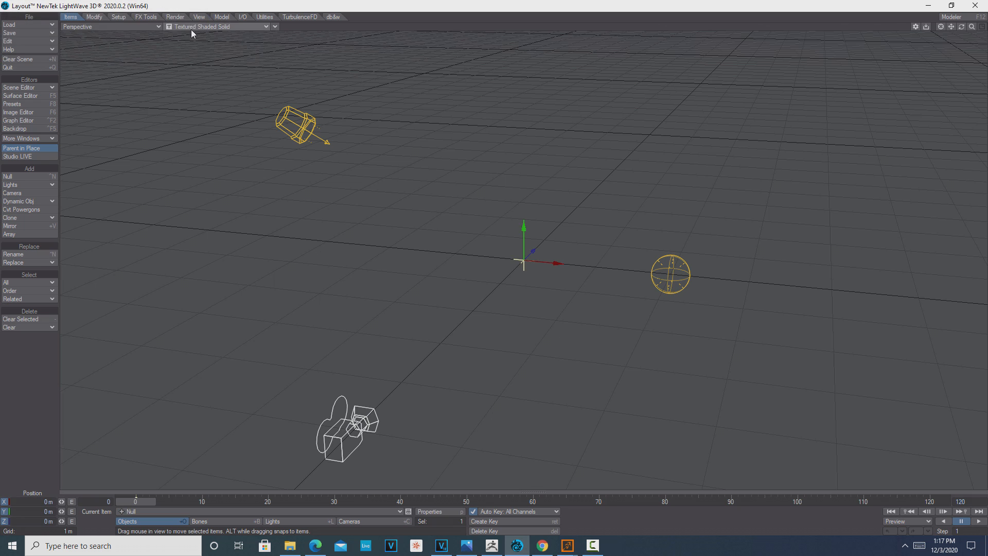
click(441, 512)
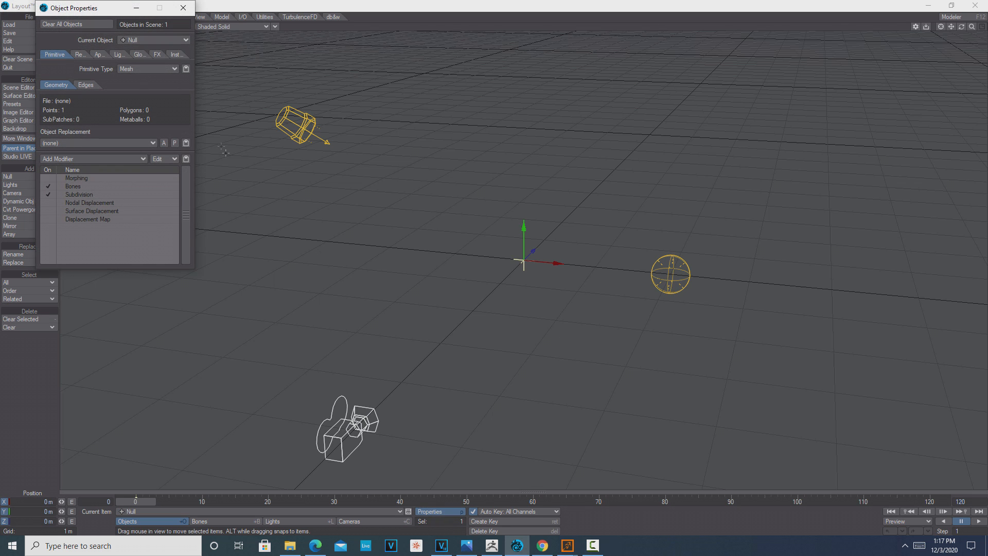
click(174, 68)
click(181, 97)
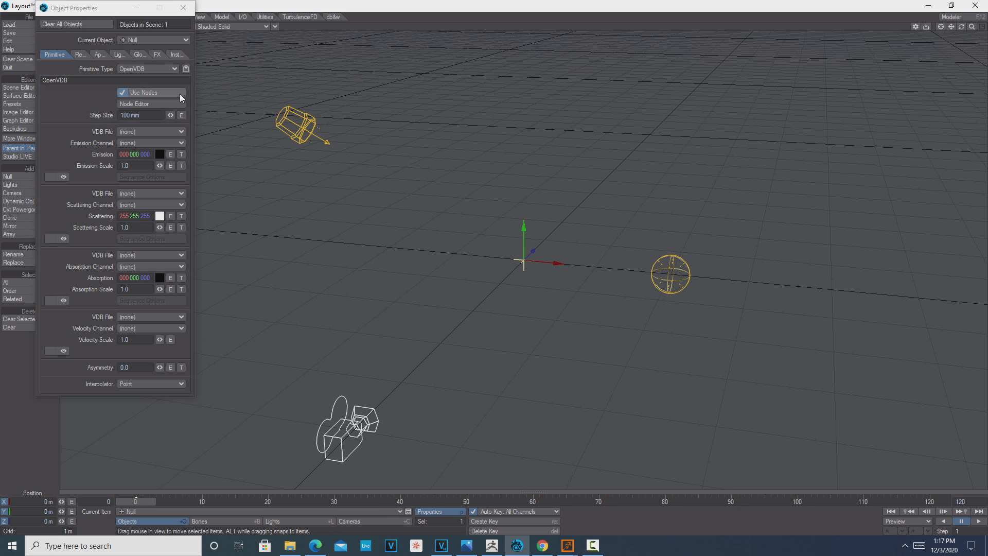
Step: Load cloud3.0000.vdb as the null's emission VDB file and assign it to scattering too, both using the density channel
drag(109, 10, 417, 60)
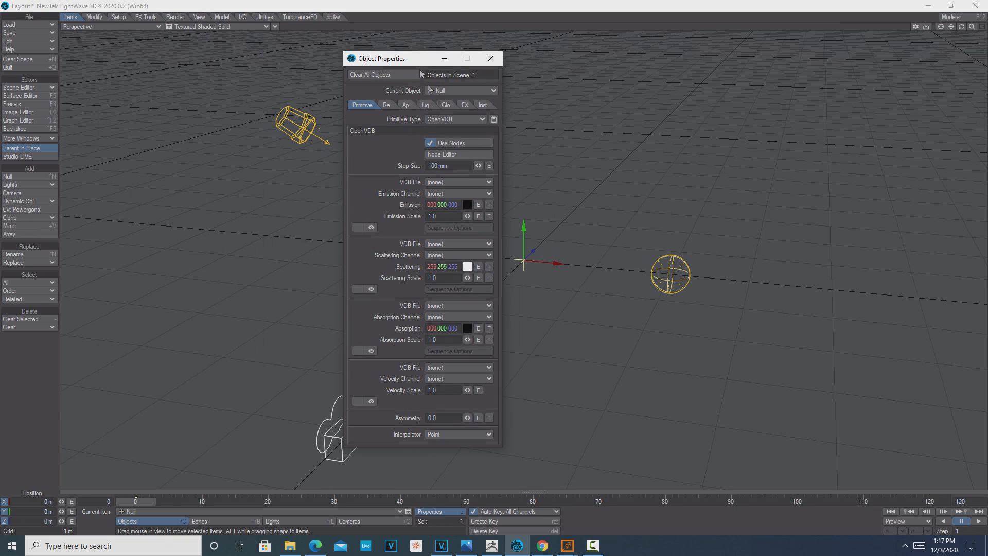
click(488, 183)
click(519, 152)
click(749, 327)
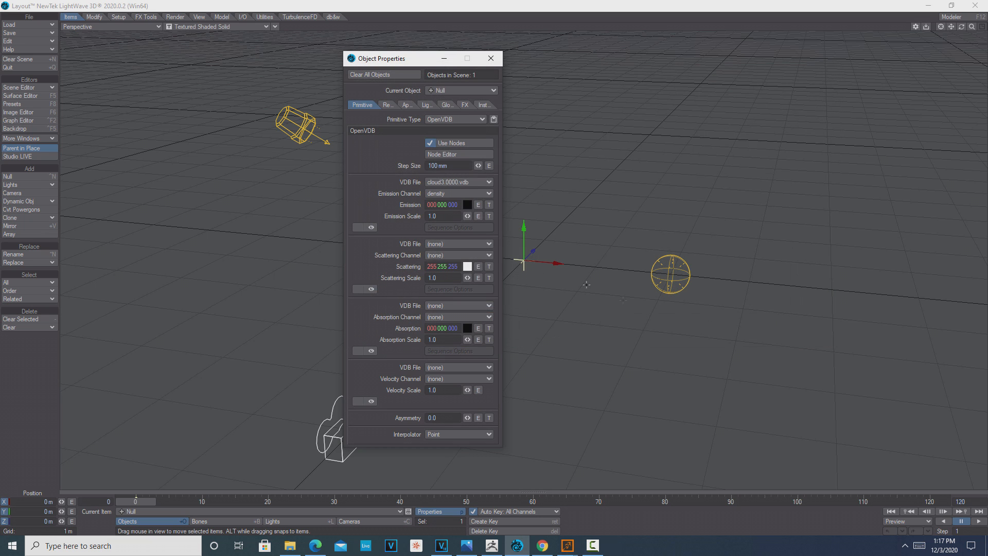
click(487, 245)
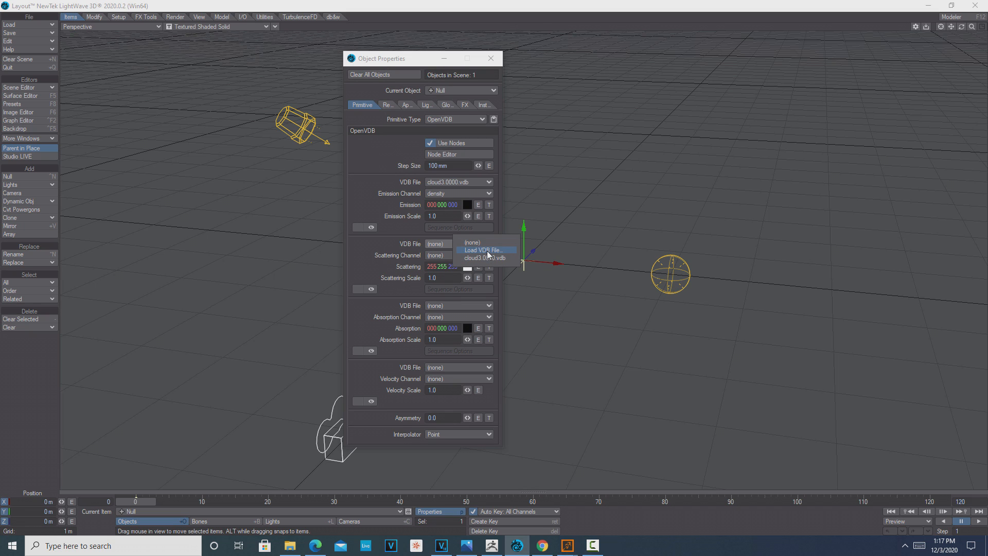
click(488, 258)
click(489, 256)
click(489, 260)
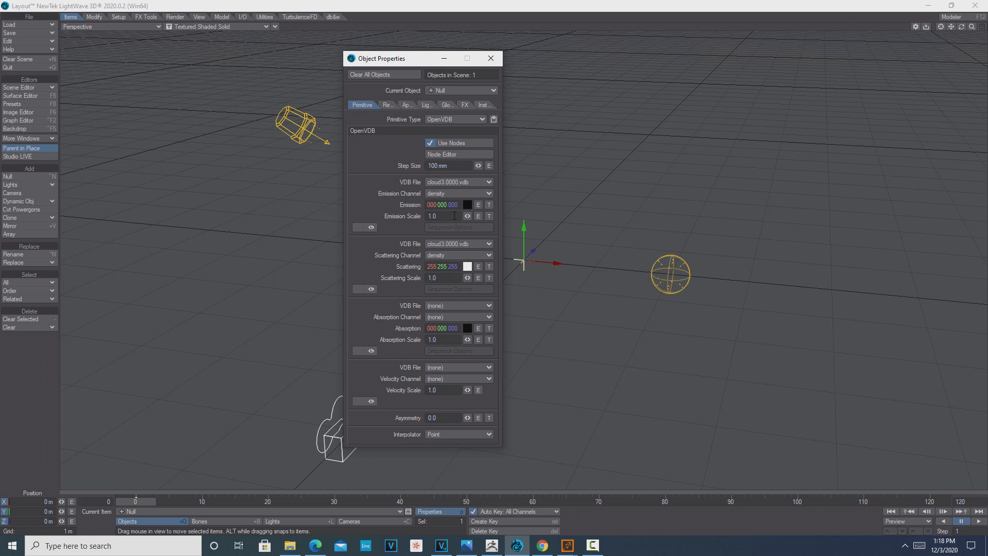
Step: Rotate the cloud null to a pitch of 90° so its volume box lies flat above the grid
drag(408, 62, 231, 80)
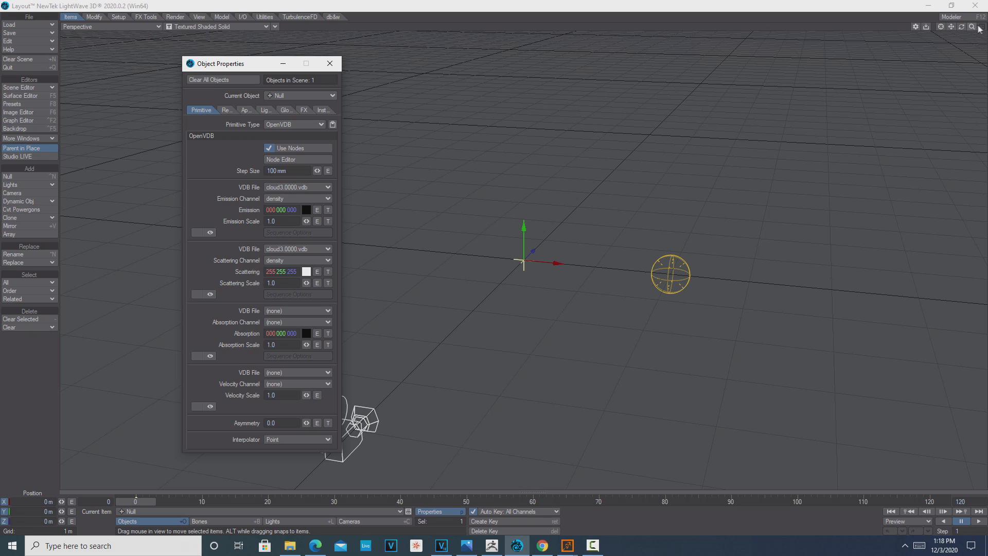
drag(972, 29, 802, 28)
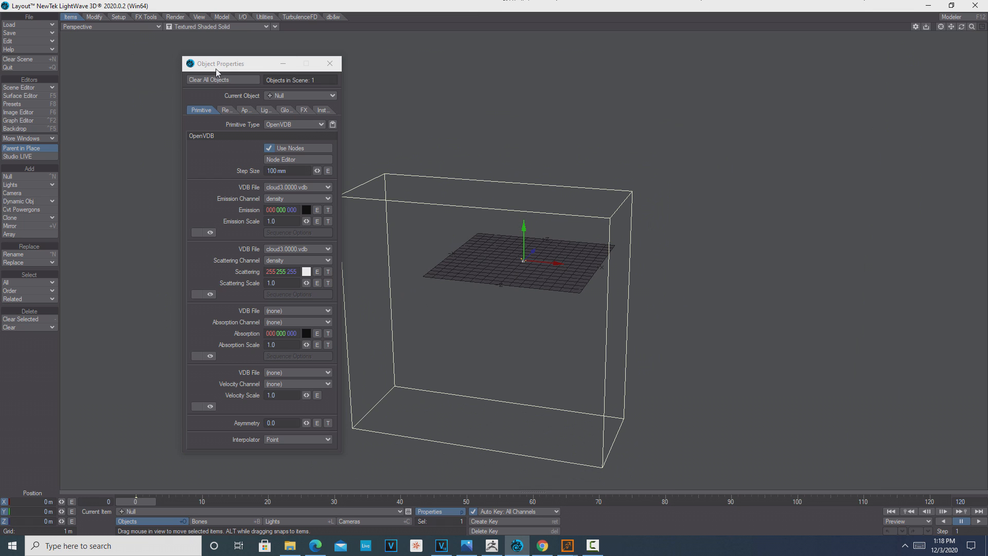
drag(218, 63, 767, 85)
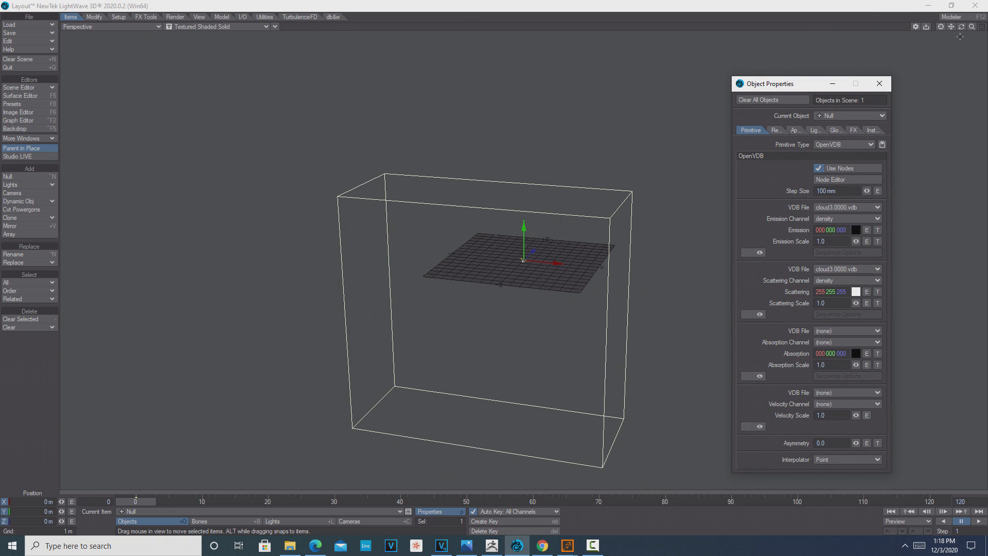
drag(960, 27, 902, 28)
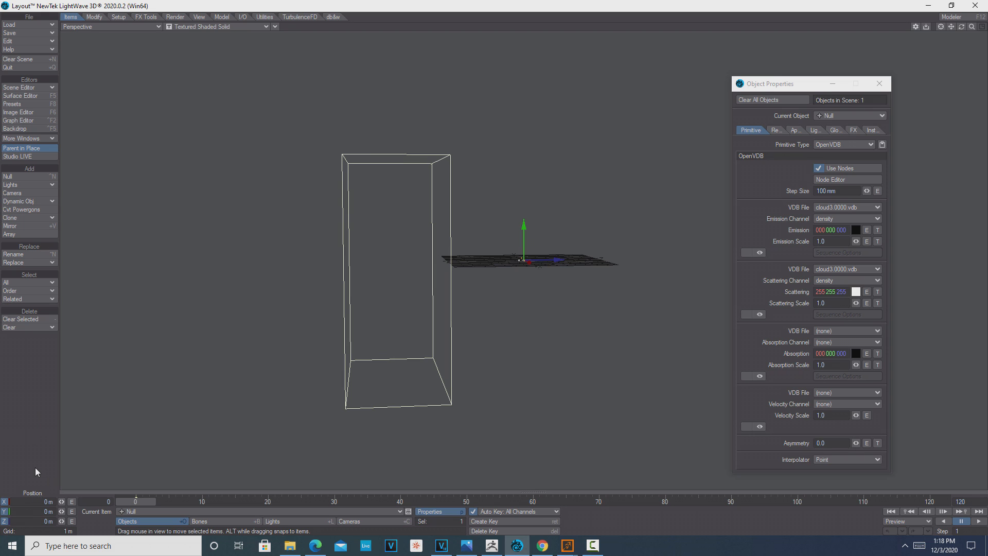
key(y)
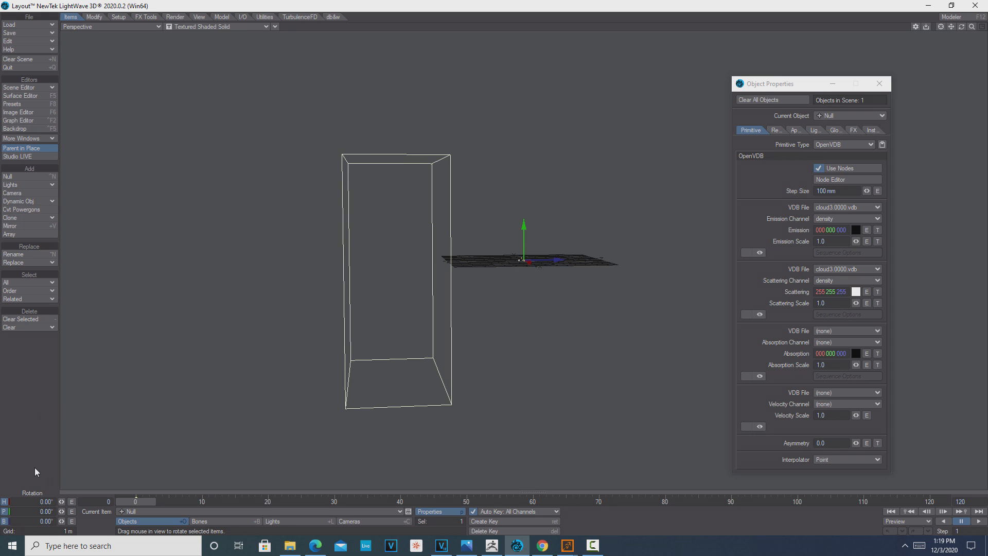
click(44, 511)
text(90)
key(Tab)
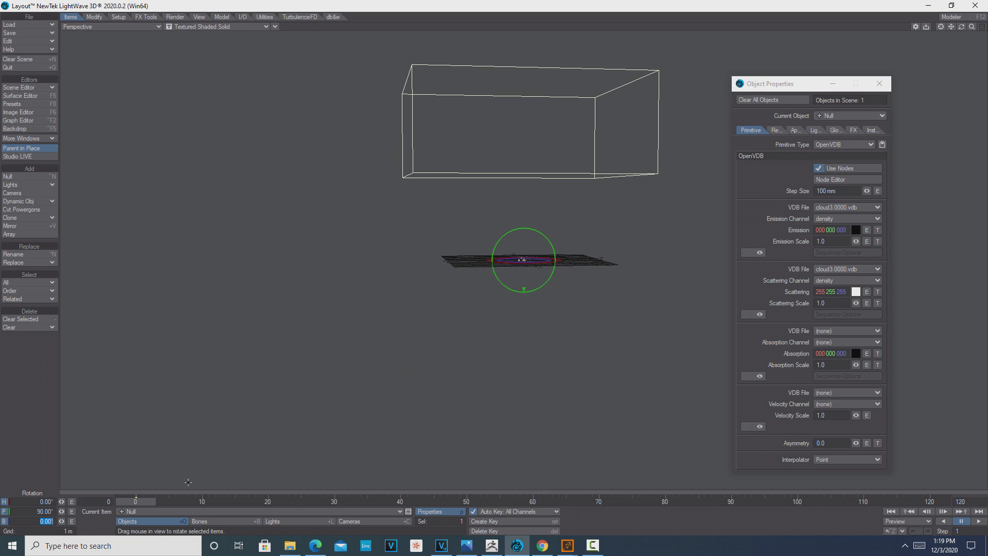
Step: Scale the cloud null uniformly to 0.1 on all three axes
mouse_move(961, 27)
mouse_down()
mouse_move(983, 27)
mouse_move(972, 27)
mouse_up()
alt+drag(579, 277, 580, 299)
key(t)
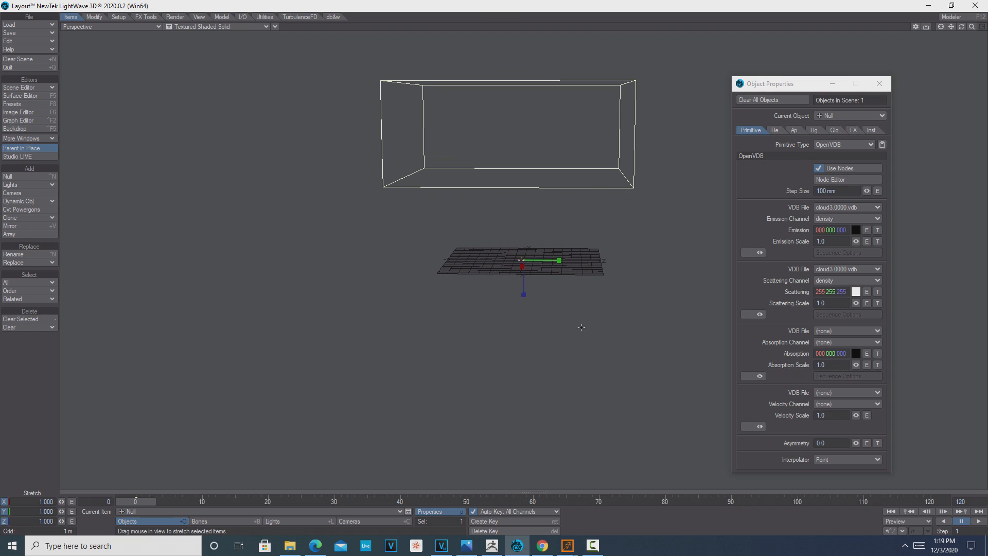
drag(972, 28, 952, 27)
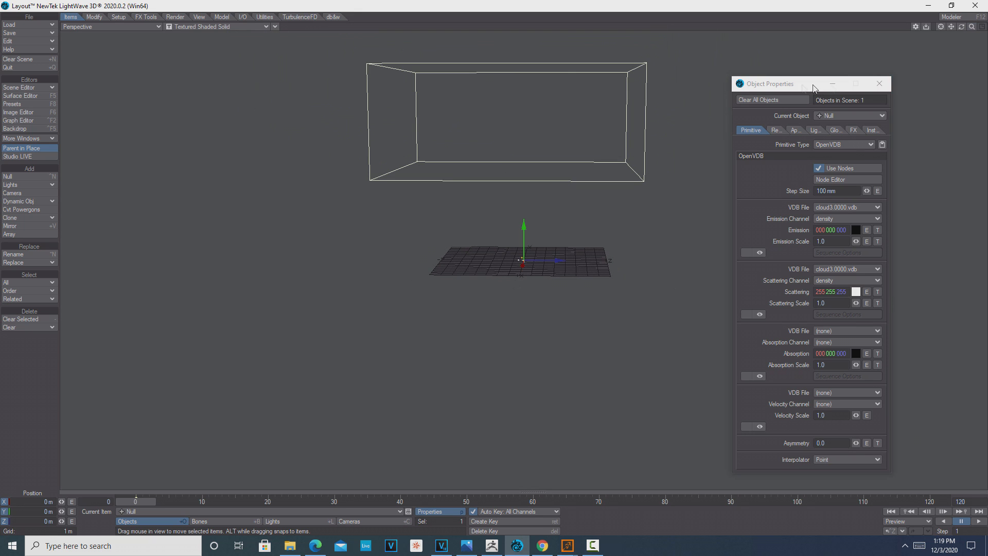
drag(800, 87, 864, 79)
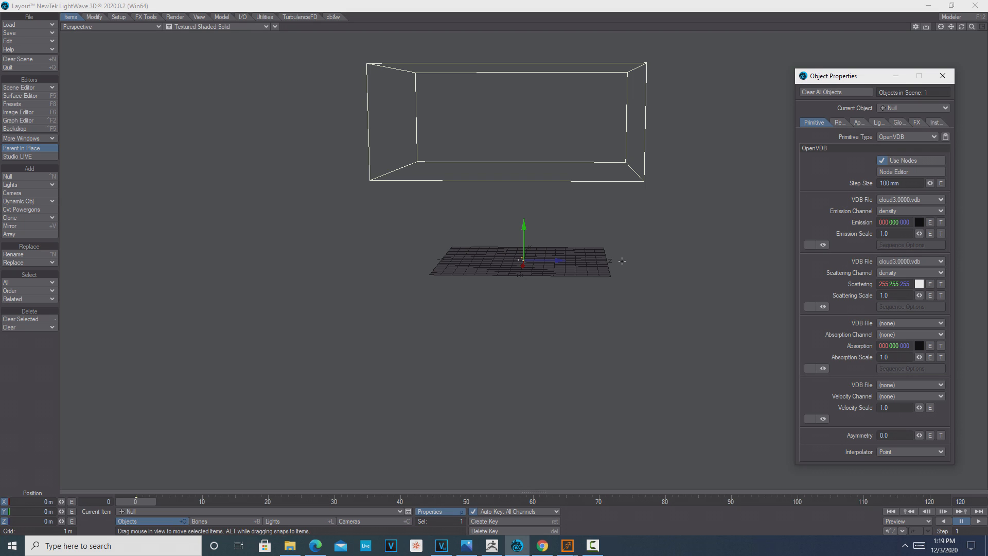
key(space)
key(space)
key(space)
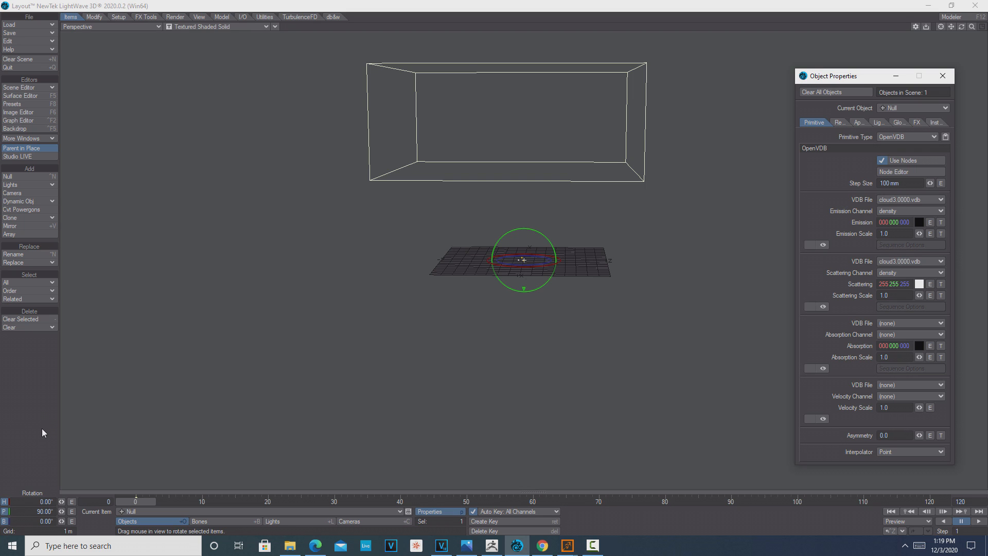
key(shift+h)
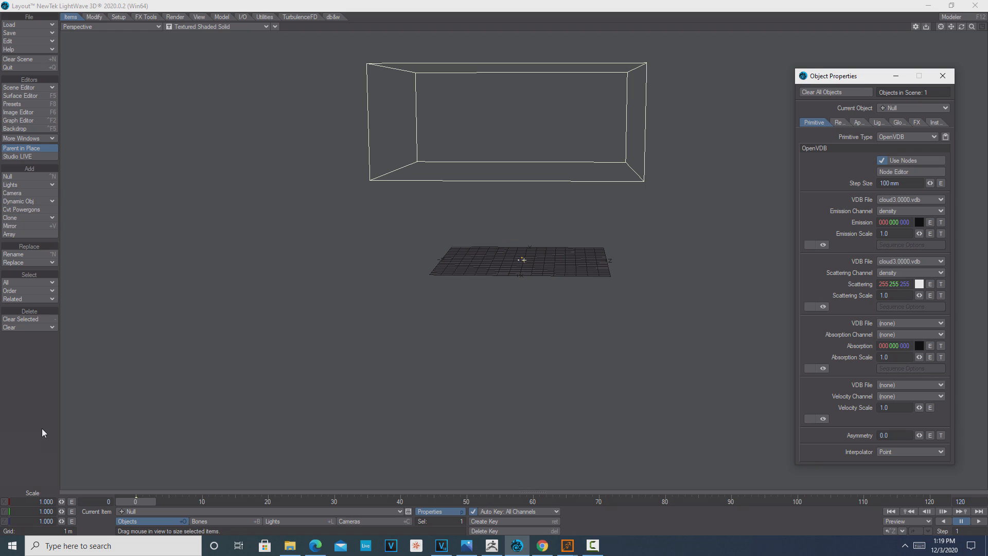
click(45, 502)
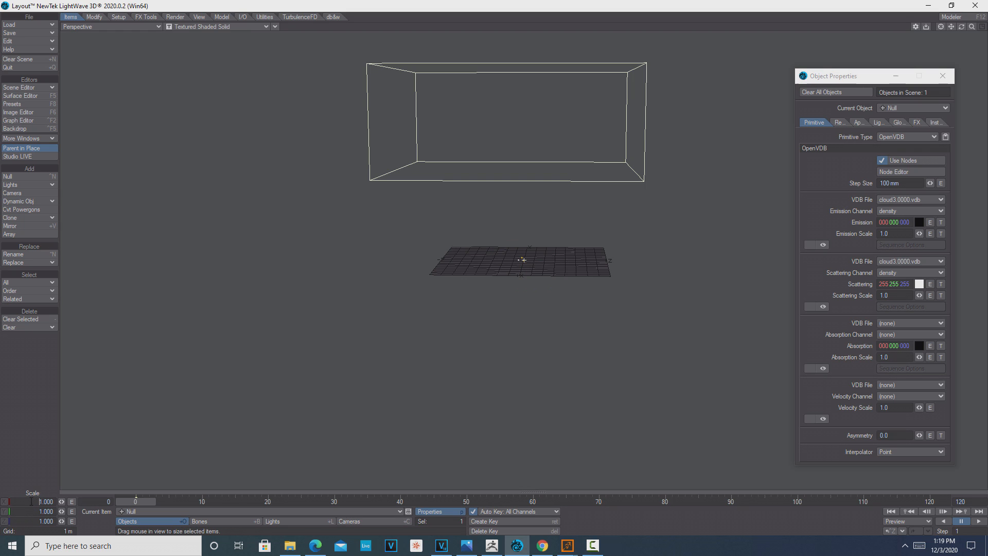
key(BackSpace)
text(.1)
key(Tab)
key(BackSpace)
text(.1)
key(Tab)
text(.)
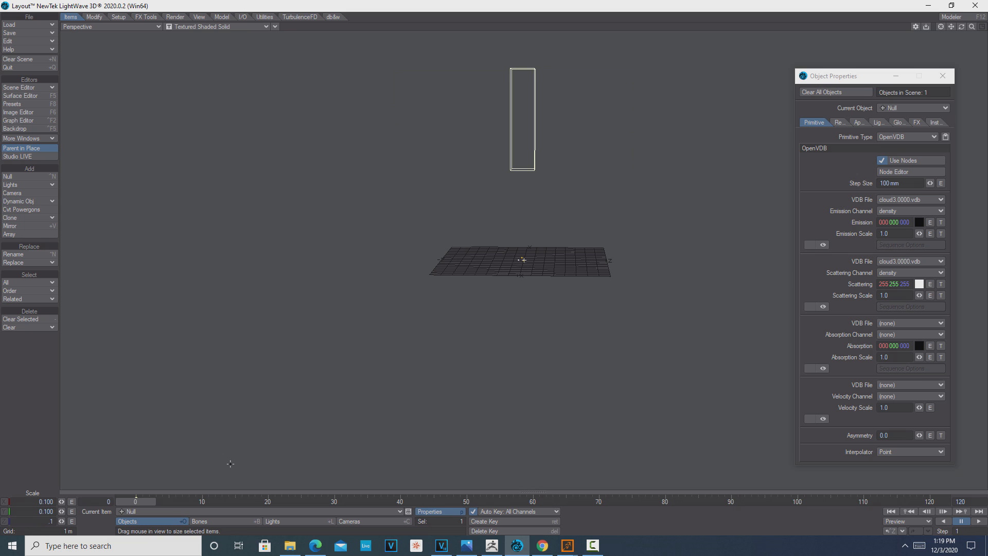
text(1)
key(Return)
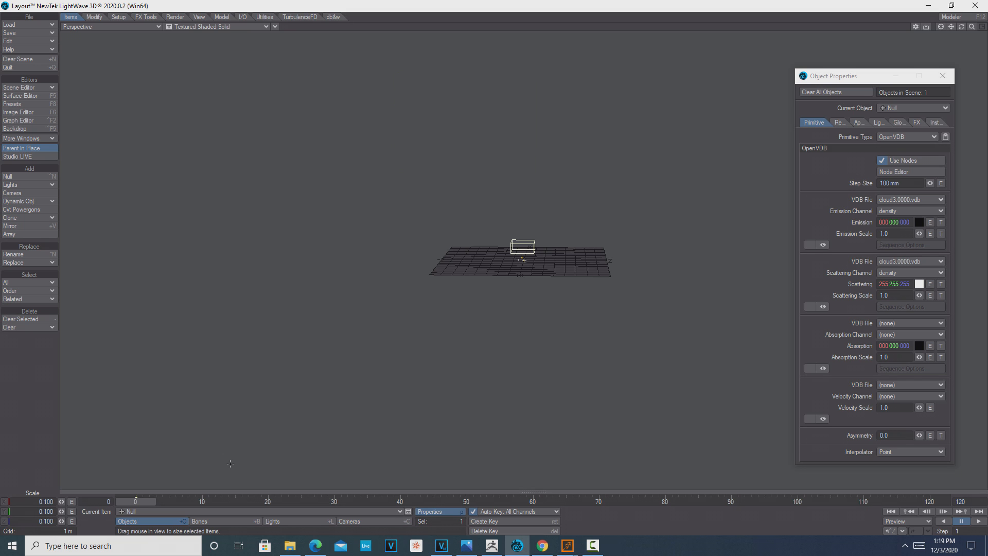
Step: Read the peasant_girl FBX file from the Downloads folder into Interchange, keeping all include options on
drag(869, 77, 865, 107)
key(a)
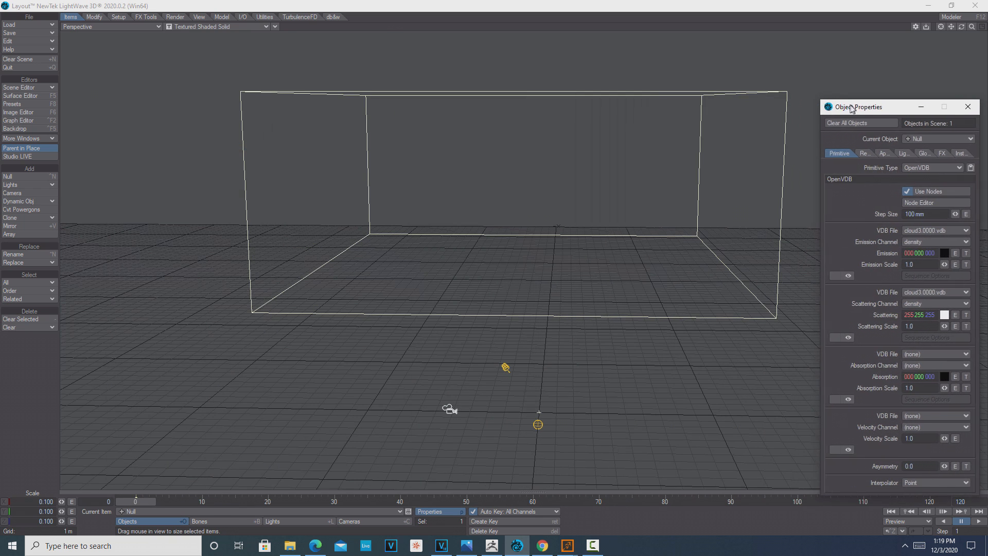
drag(961, 27, 923, 41)
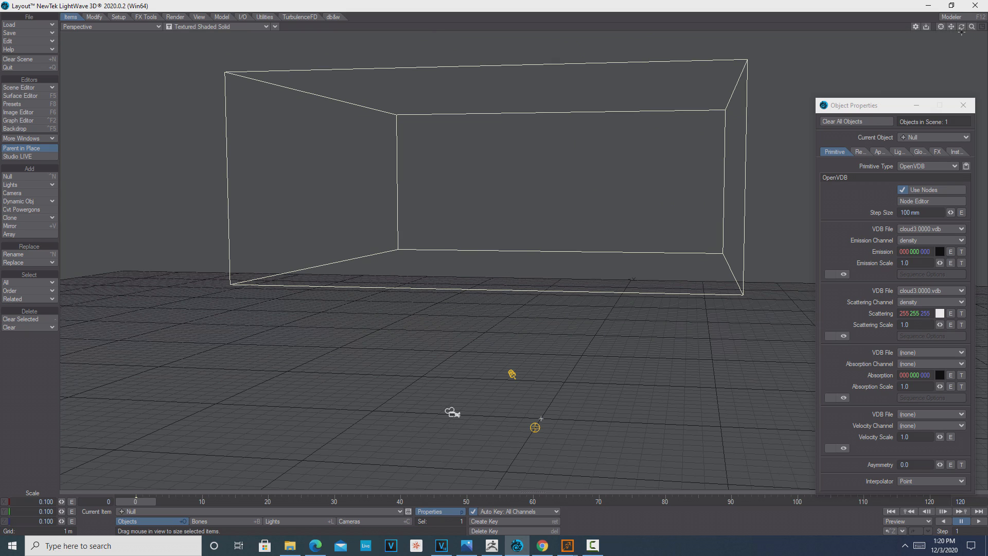
drag(960, 30, 923, 30)
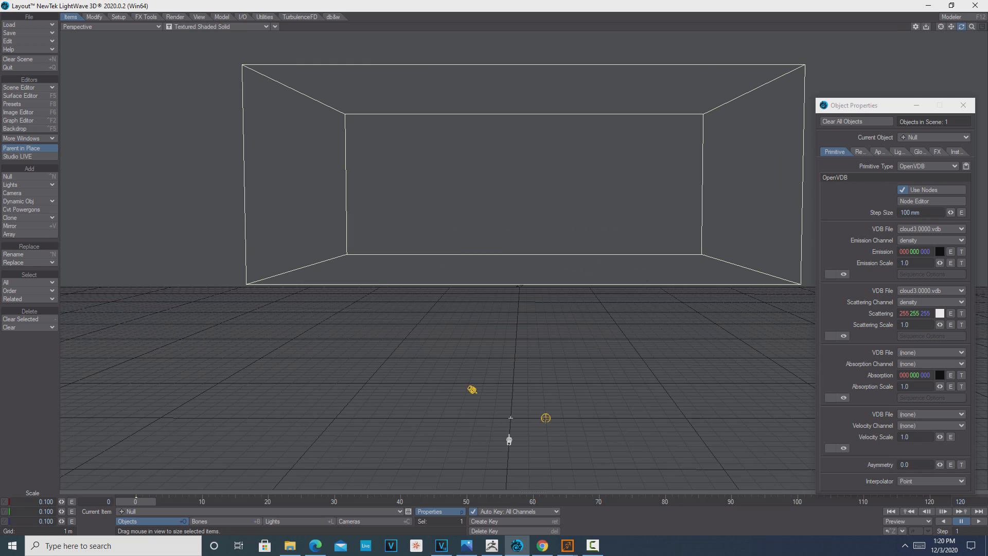
click(249, 17)
click(18, 177)
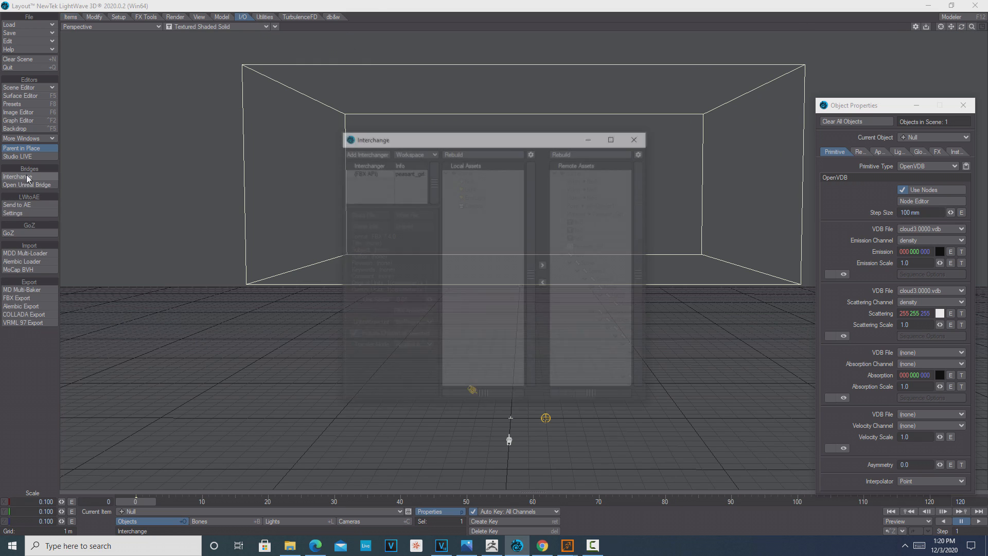
click(368, 214)
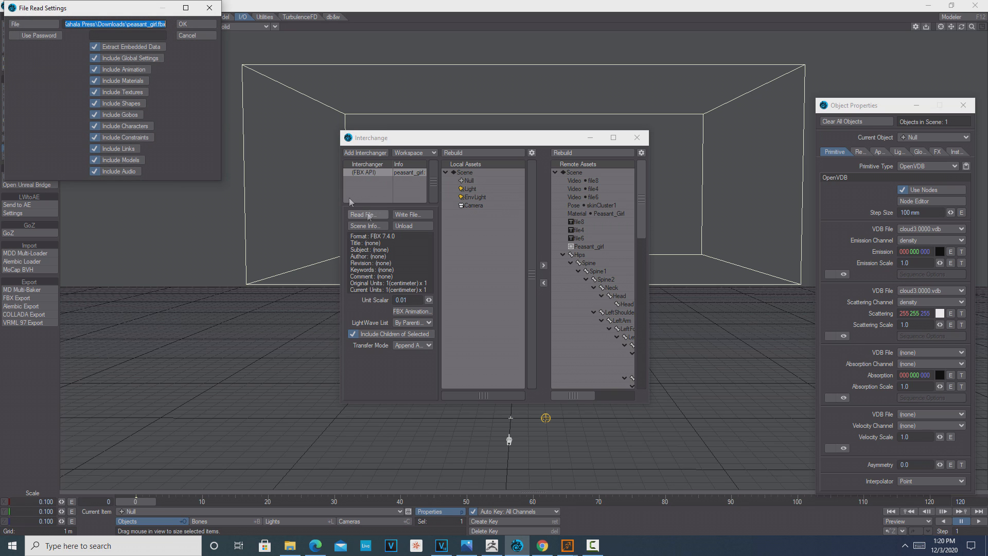
click(34, 24)
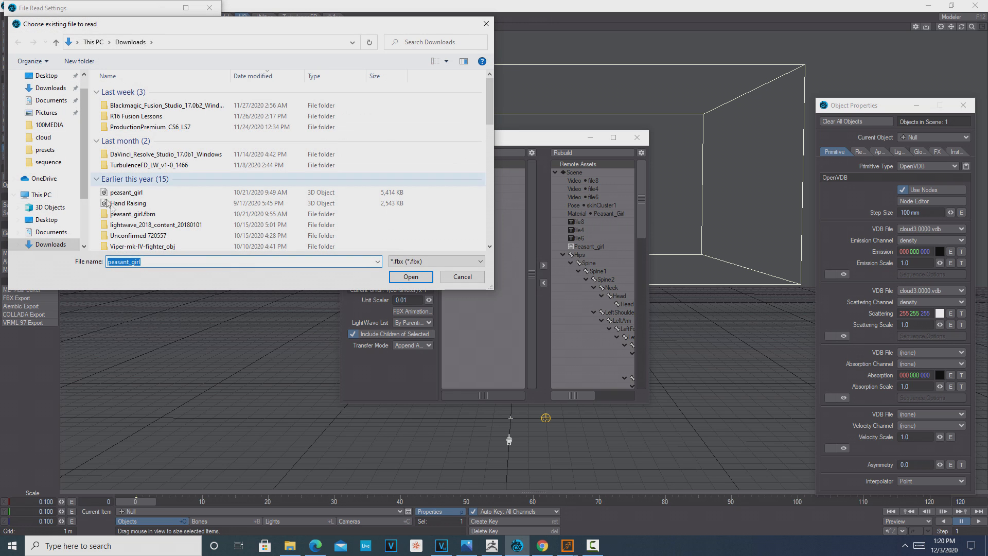
click(132, 196)
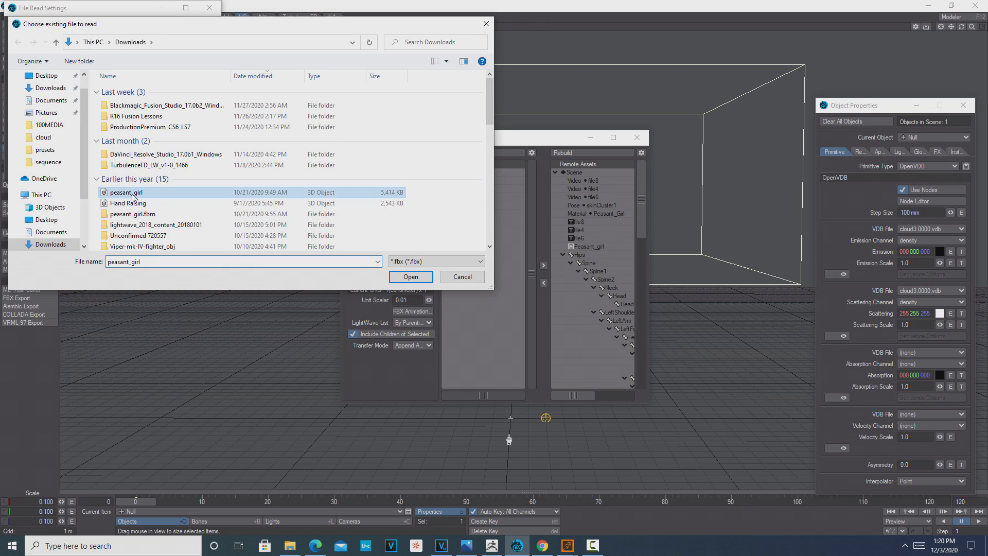
click(411, 276)
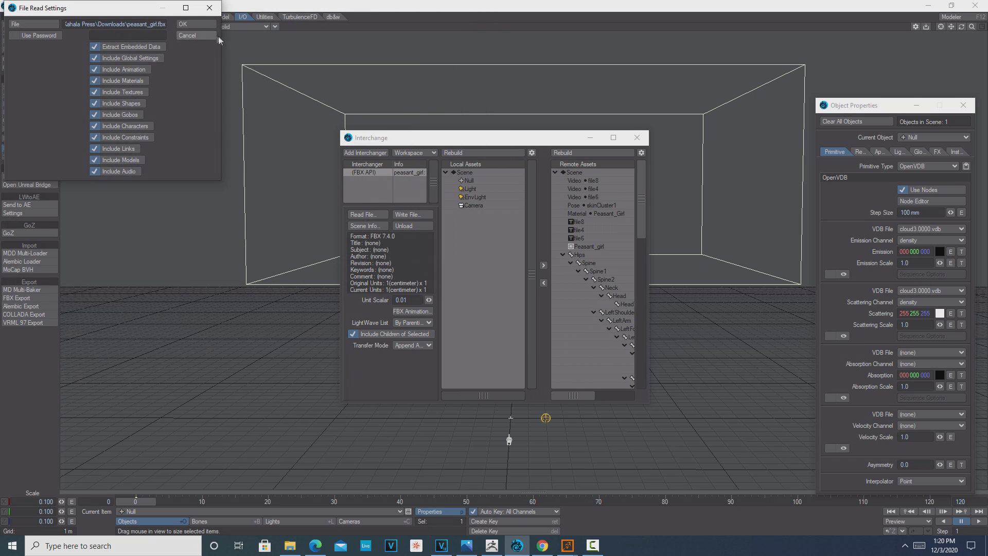
click(196, 24)
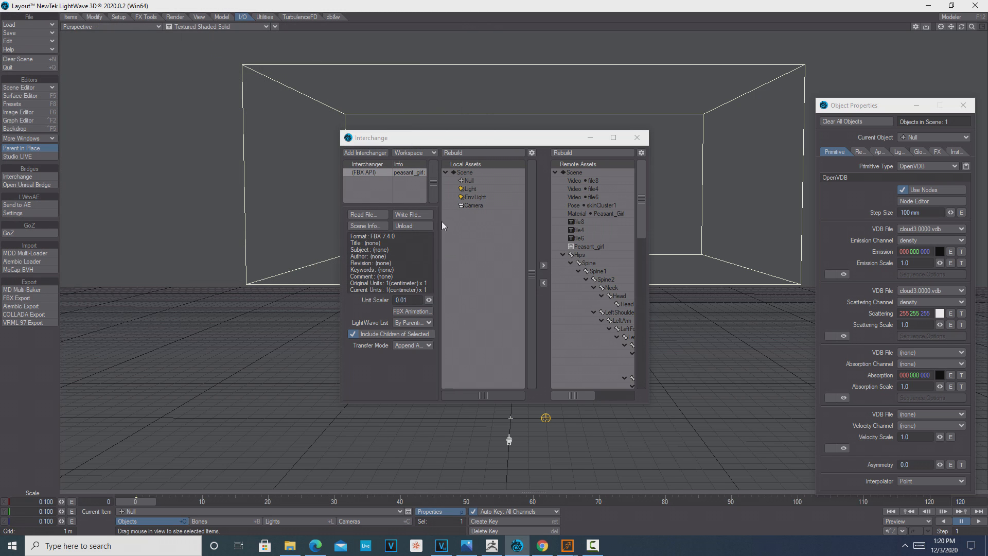
Step: Transfer the peasant girl's remote assets into the local scene and close Interchange
click(544, 265)
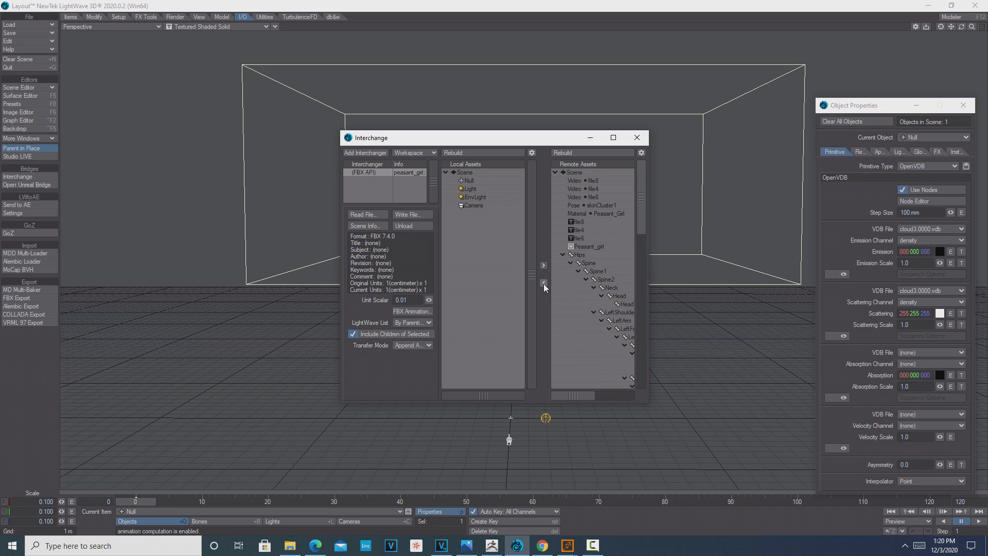
click(543, 283)
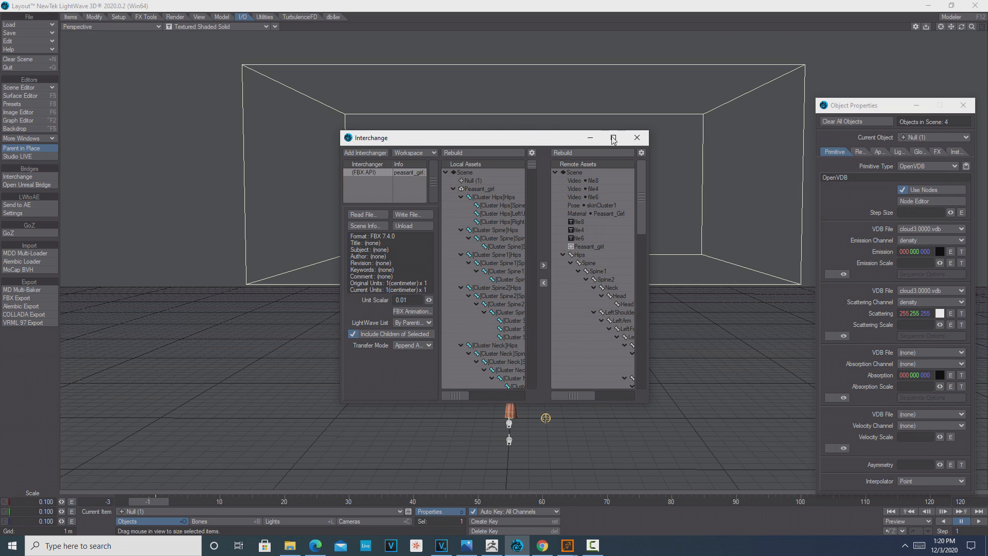
click(645, 142)
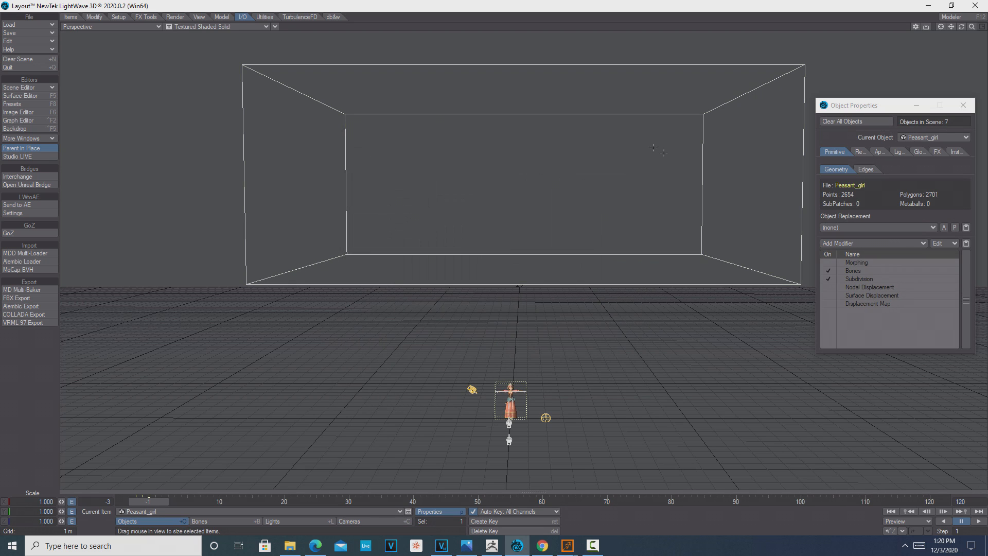
Step: Add a ground plane object to the scene beneath the peasant girl
click(395, 512)
click(741, 405)
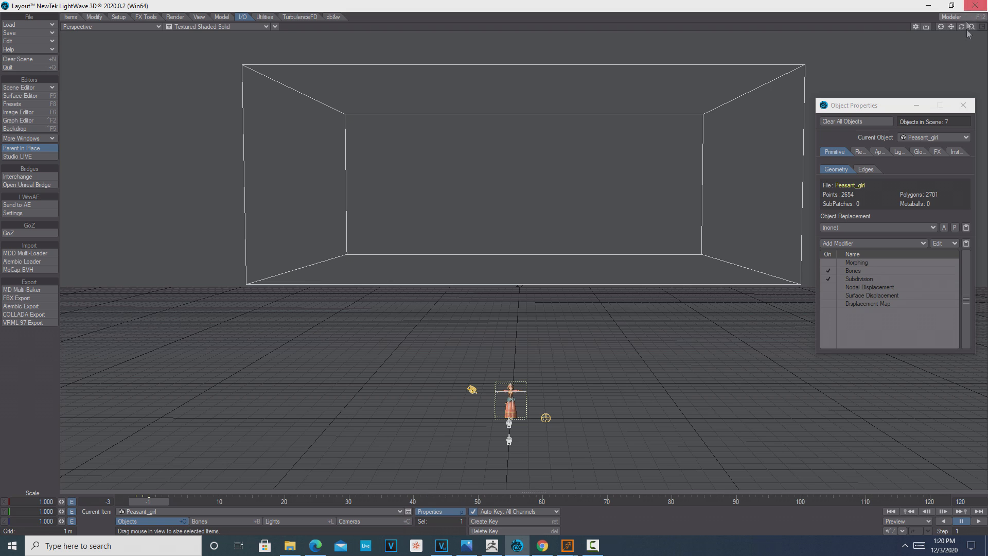
drag(961, 26, 926, 29)
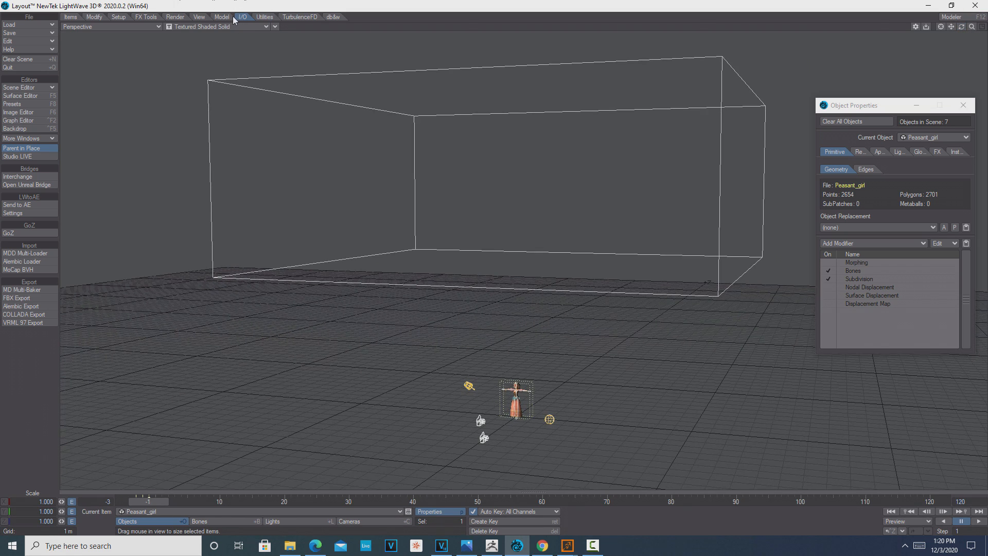
click(221, 17)
click(29, 205)
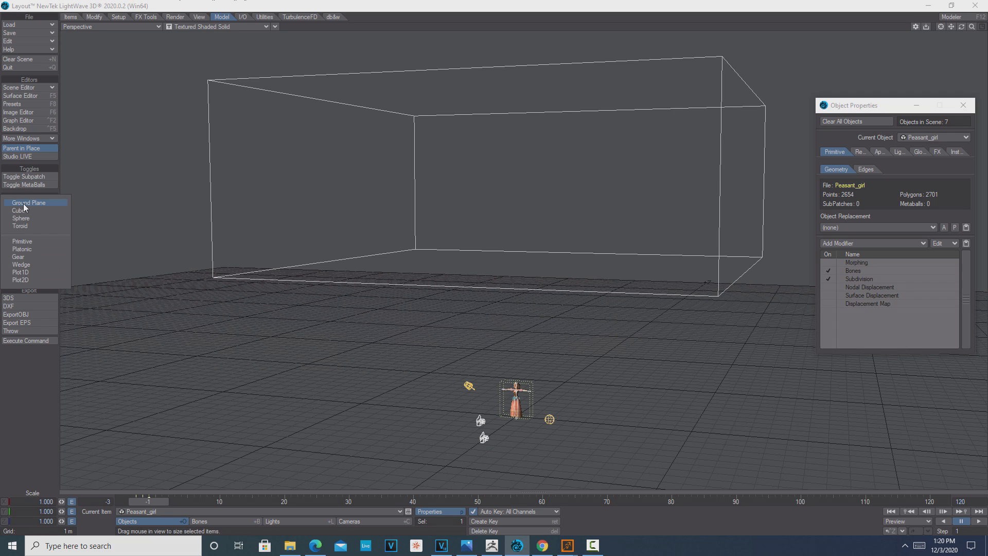
click(23, 204)
click(175, 278)
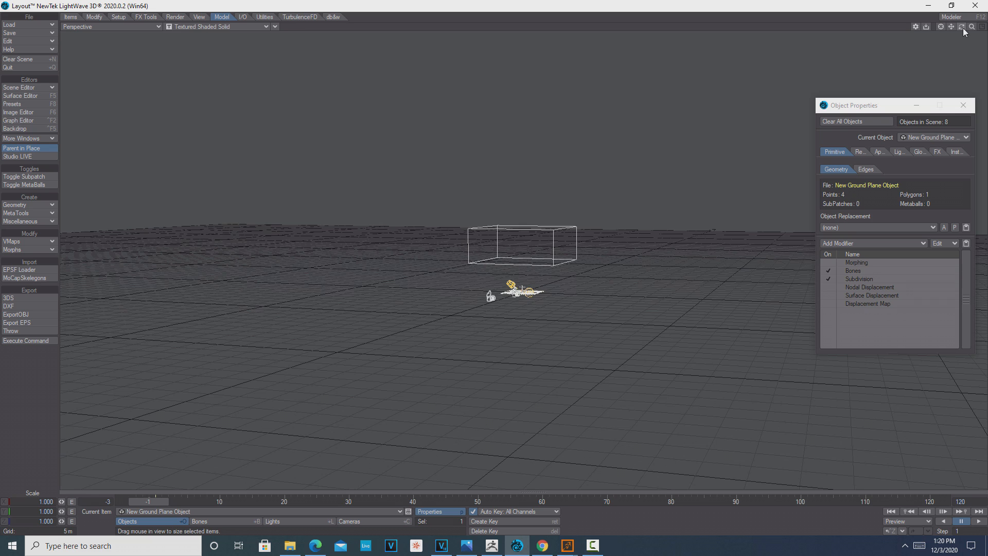
Step: Lower the new ground plane to about -170 mm on Y
key(a)
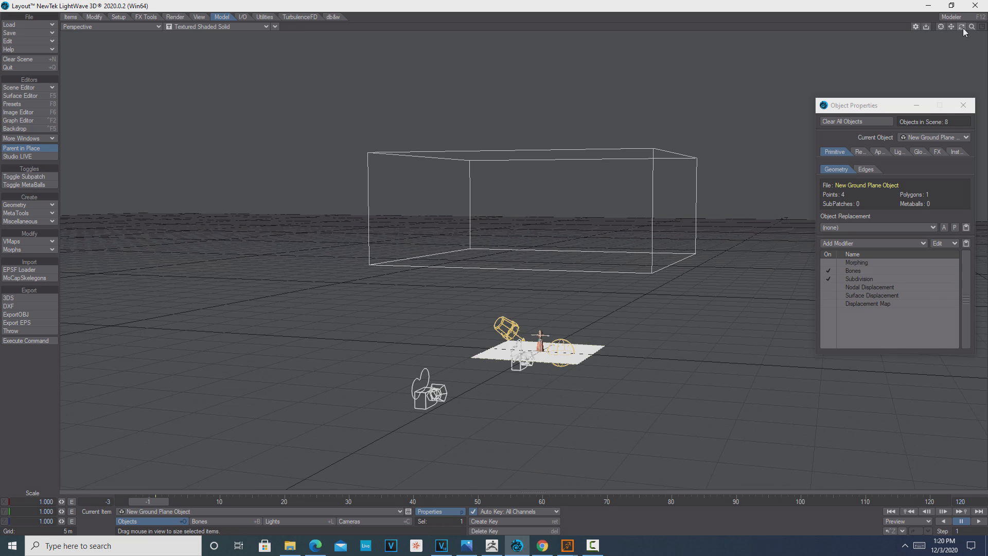
mouse_move(970, 27)
mouse_down()
mouse_move(986, 27)
mouse_move(971, 27)
mouse_up()
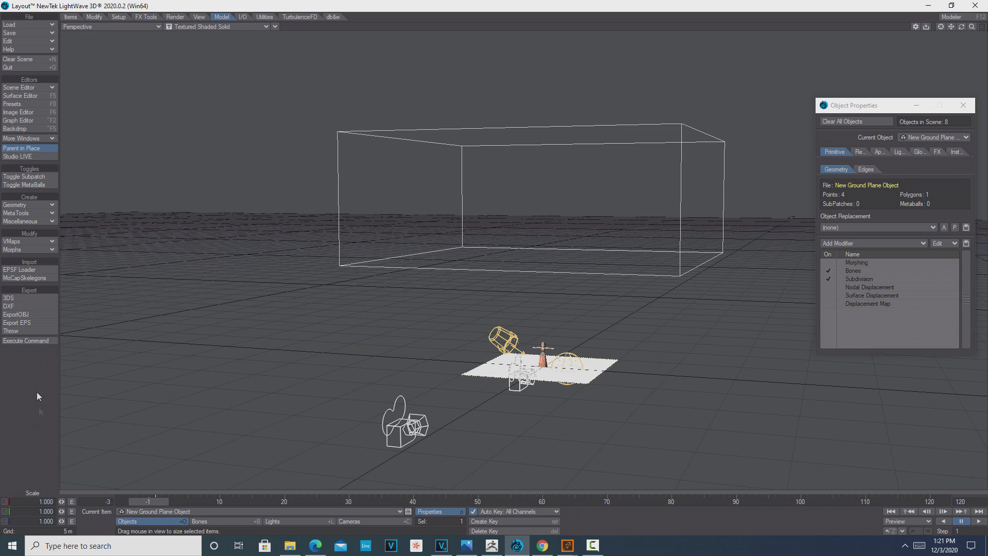
key(t)
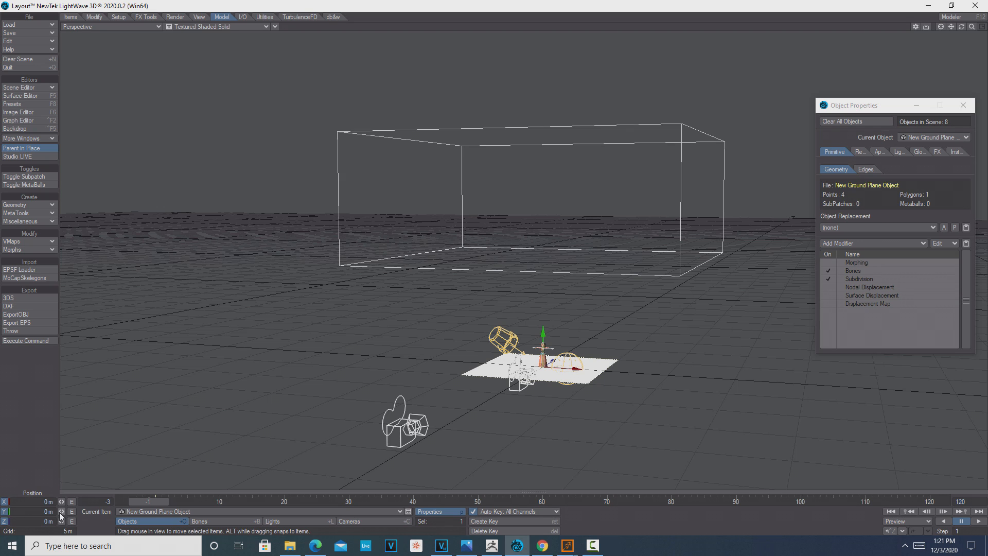
drag(61, 512, 51, 512)
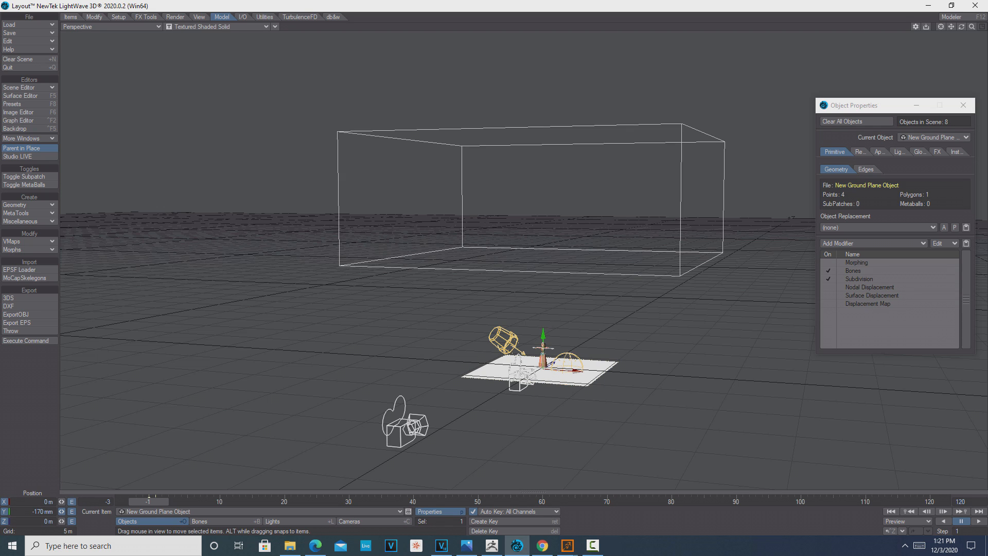
Step: Set the timeline's first frame to 0
click(388, 511)
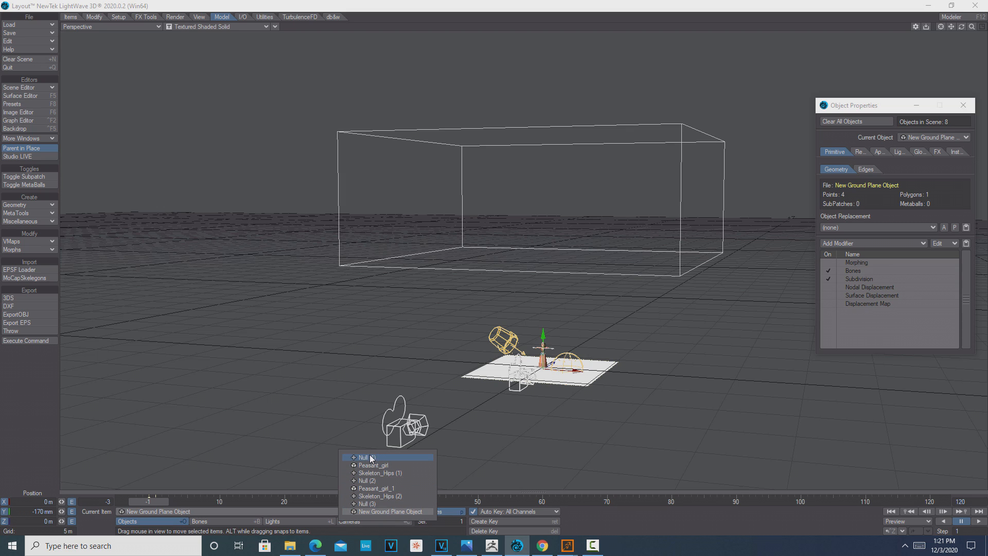
click(105, 501)
text(0)
key(Return)
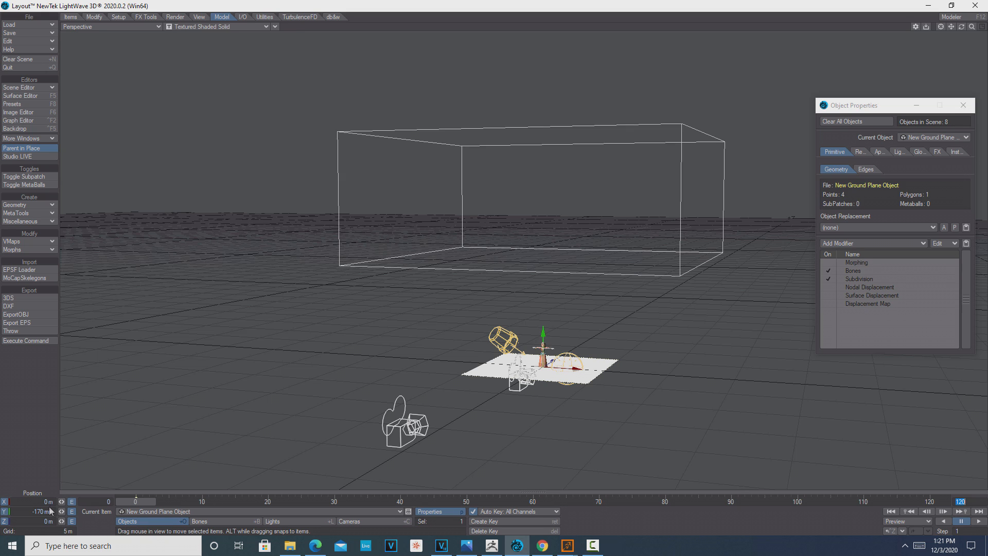
Step: Lower the cloud null, Null (1), to about -3.23 m on Y, closer to the ground plane
click(390, 511)
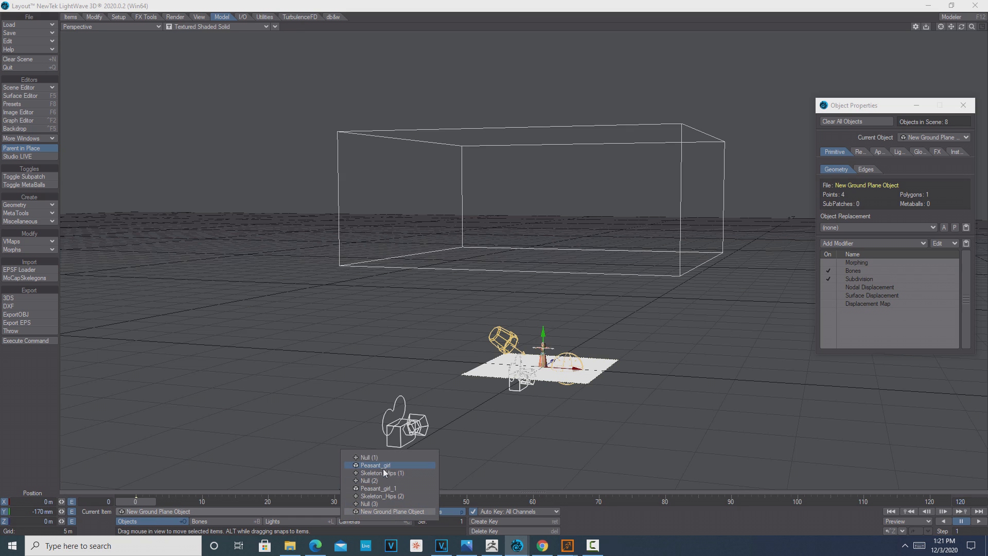
click(381, 464)
drag(62, 510, 5, 511)
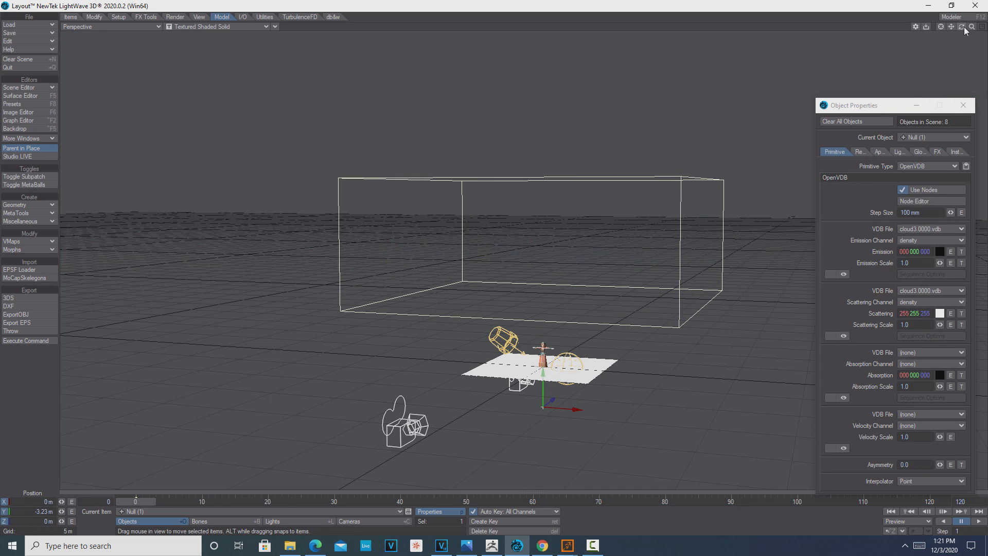
drag(961, 27, 976, 26)
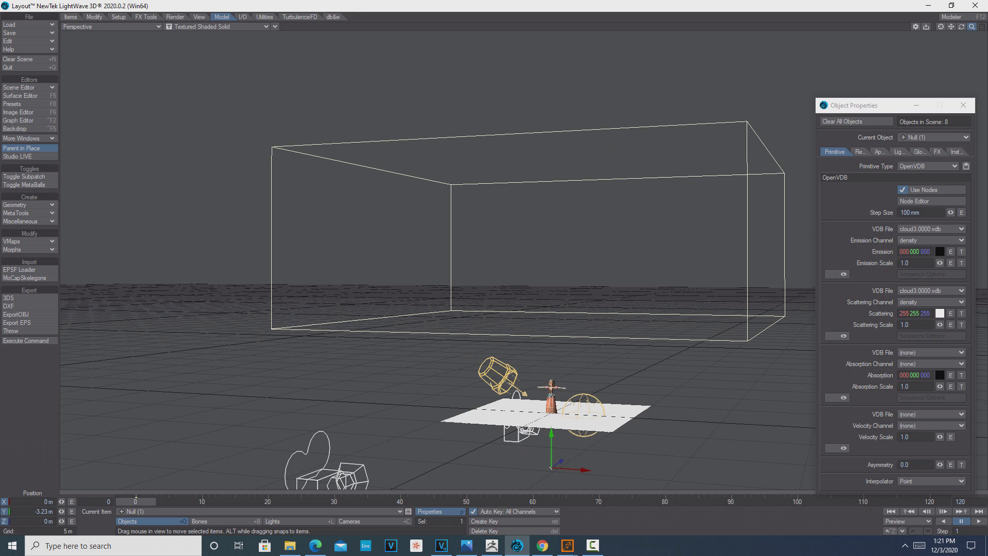
Step: Set the cloud null's OpenVDB interpolator to Quadratic and minimize its properties window
drag(880, 108, 121, 82)
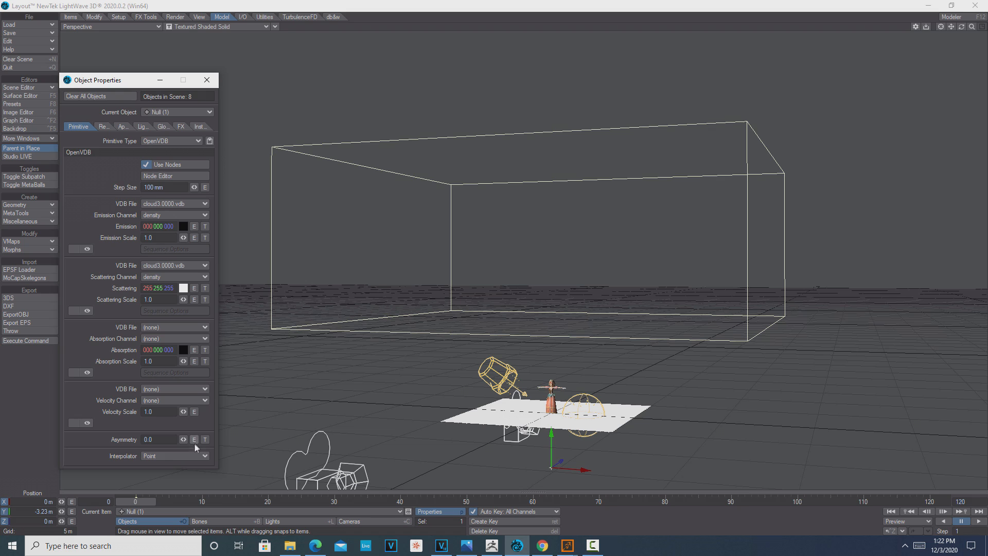
click(205, 457)
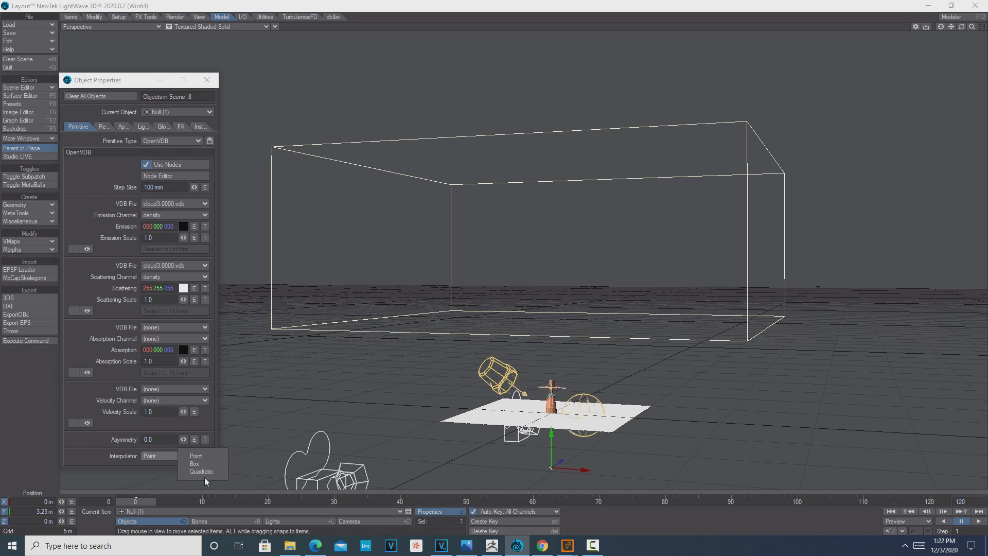
click(204, 472)
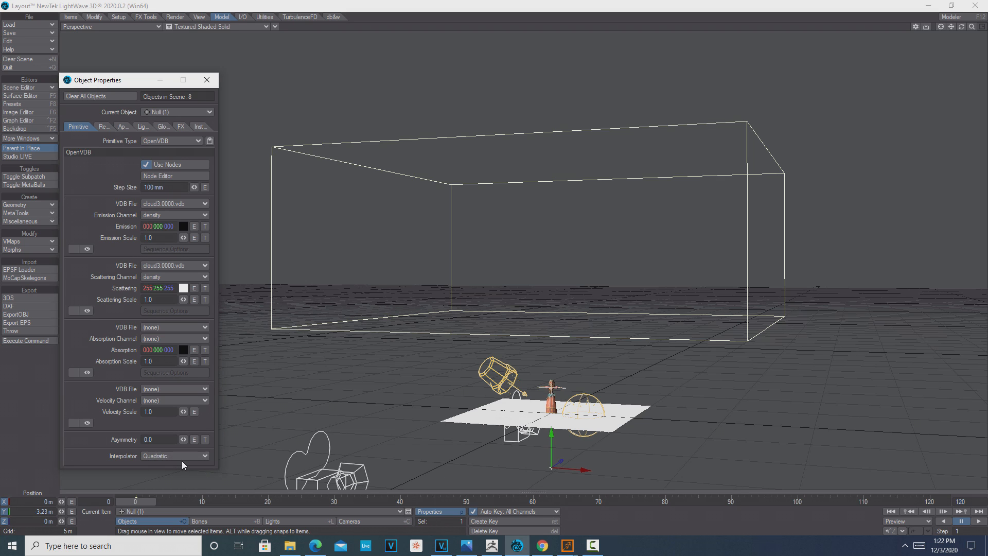
click(161, 81)
Step: Create a new camera matching the perspective viewport and show the scene through the current camera
click(273, 29)
click(273, 29)
click(272, 29)
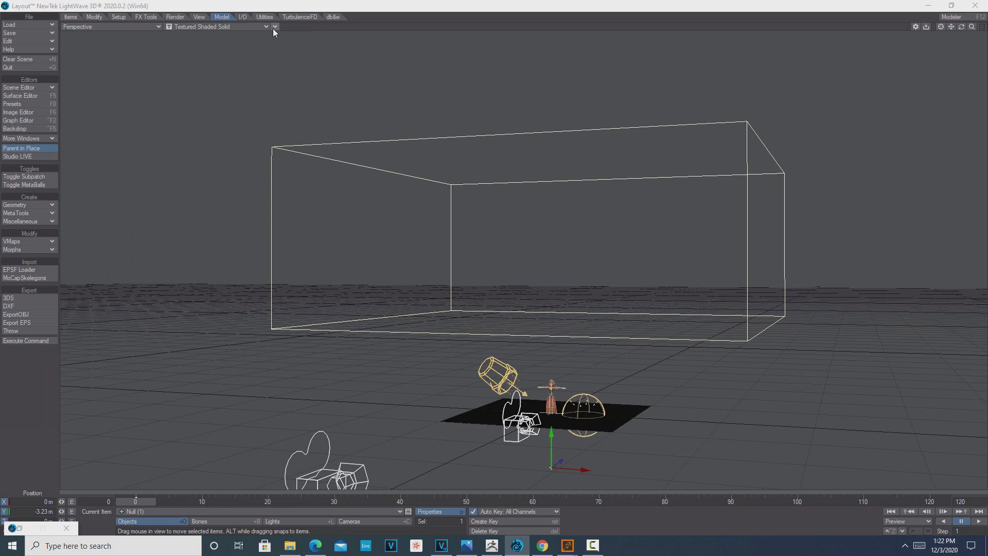
click(272, 29)
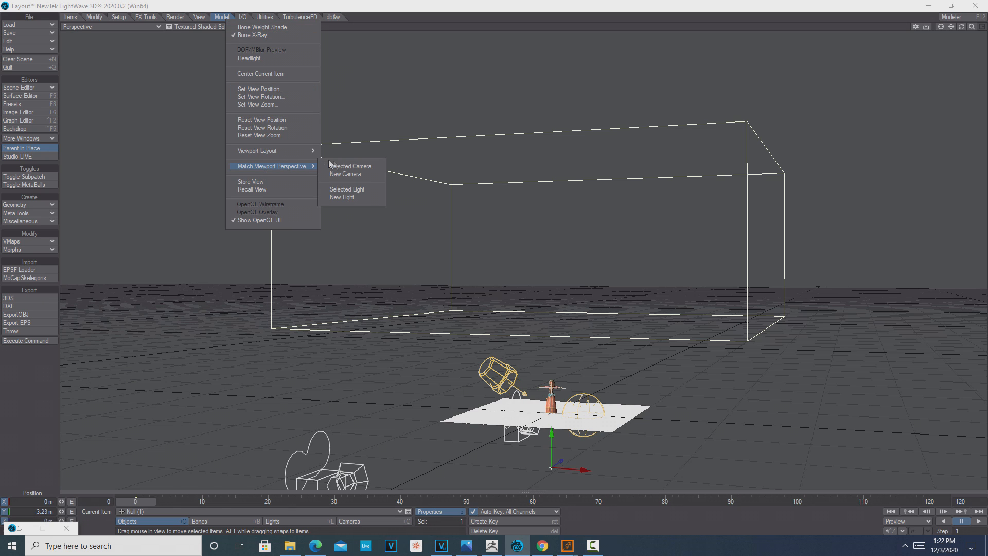
click(158, 27)
mouse_move(165, 83)
click(214, 83)
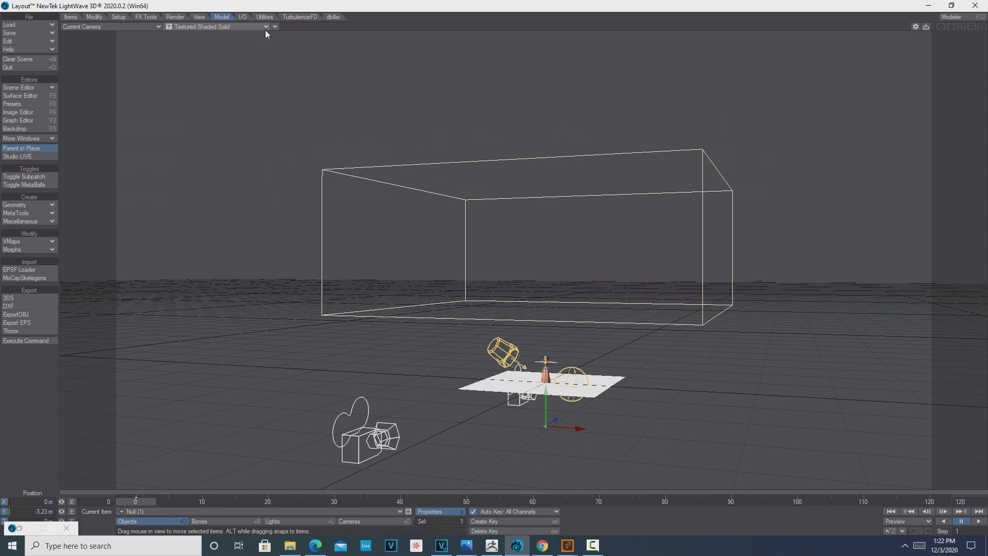
Step: Increase the current camera's lens focal length to about 32.8 mm and minimize its properties window
click(376, 521)
click(444, 511)
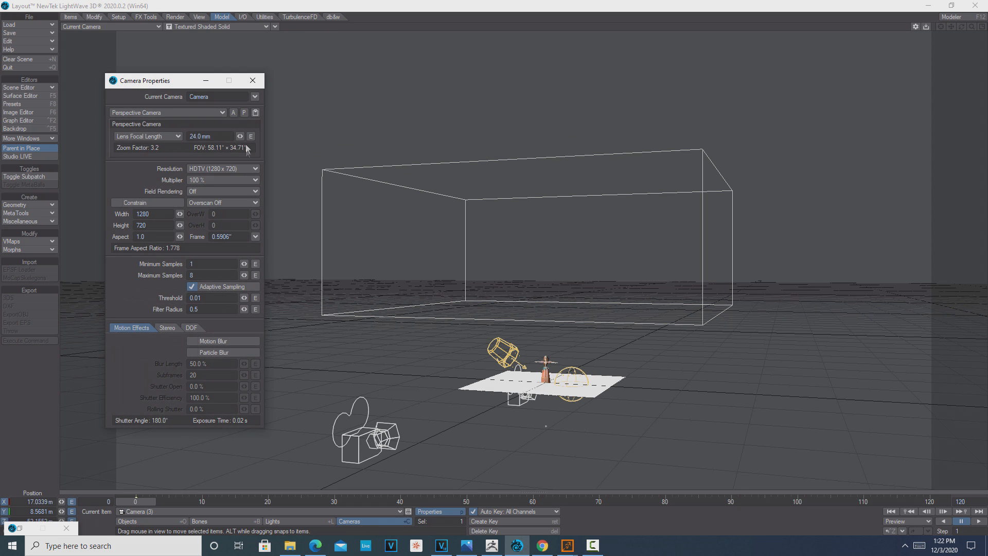
drag(240, 136, 260, 136)
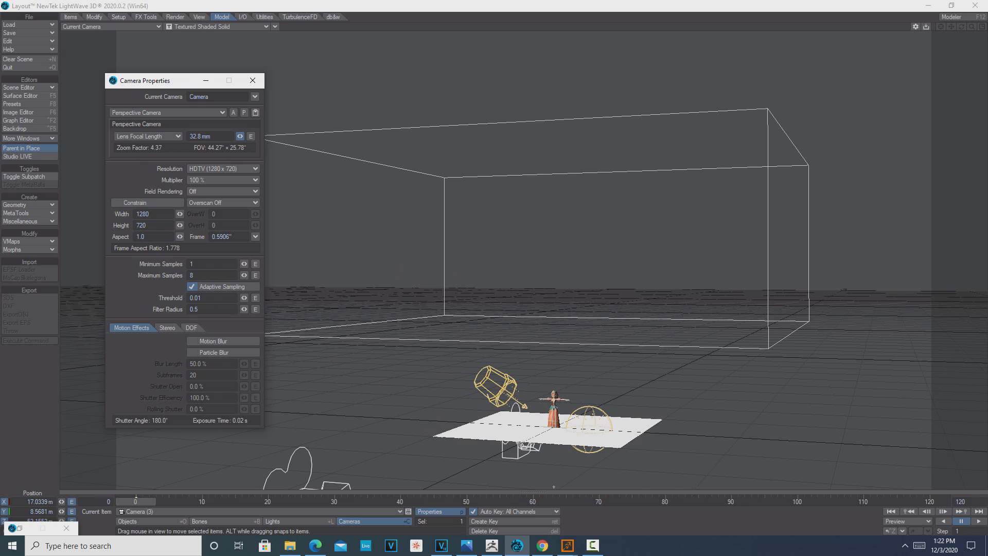
click(206, 80)
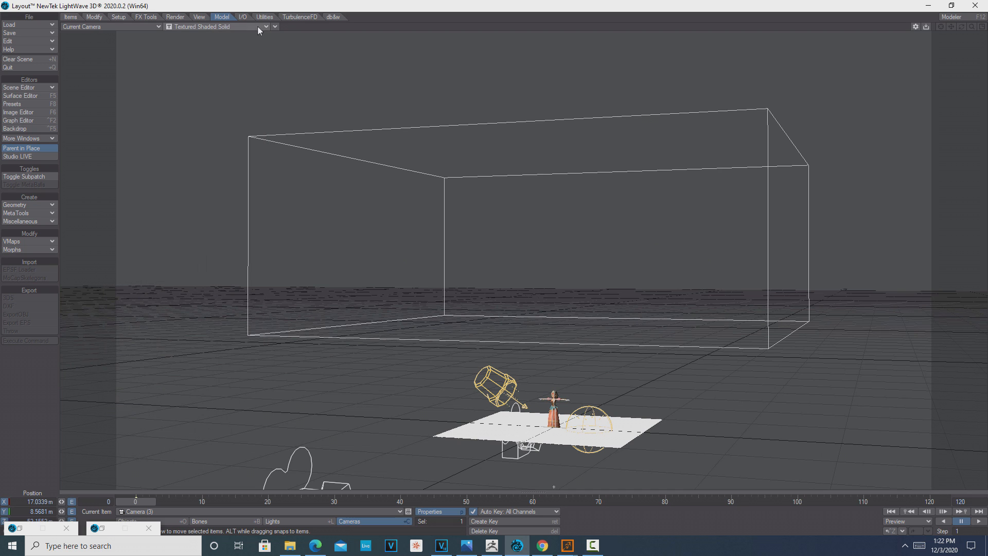
Step: Switch the camera view to VPR rendering, disabling the Backdrop environment and closing the leftover property windows
click(264, 27)
click(243, 70)
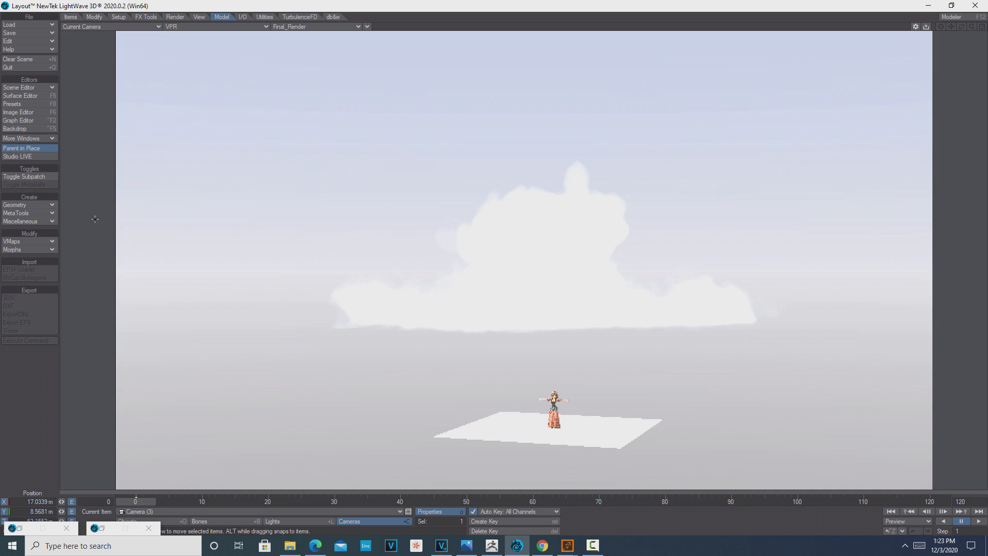
click(25, 129)
click(154, 189)
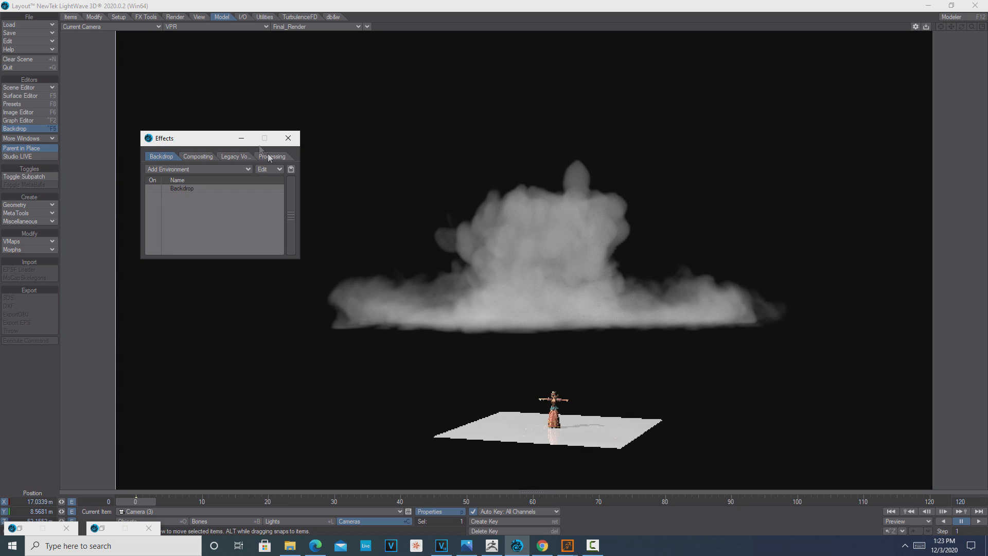
click(241, 139)
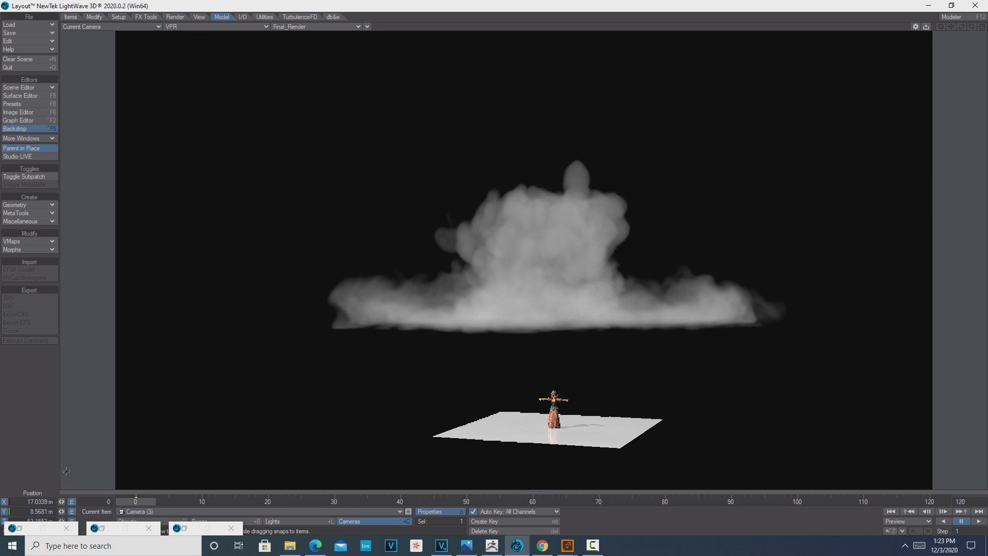
click(231, 528)
click(149, 528)
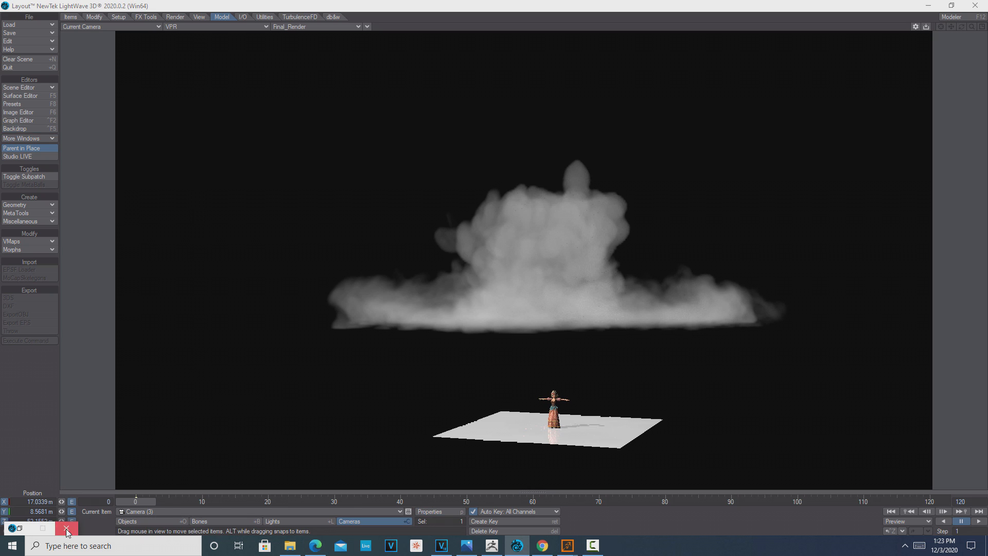
click(66, 528)
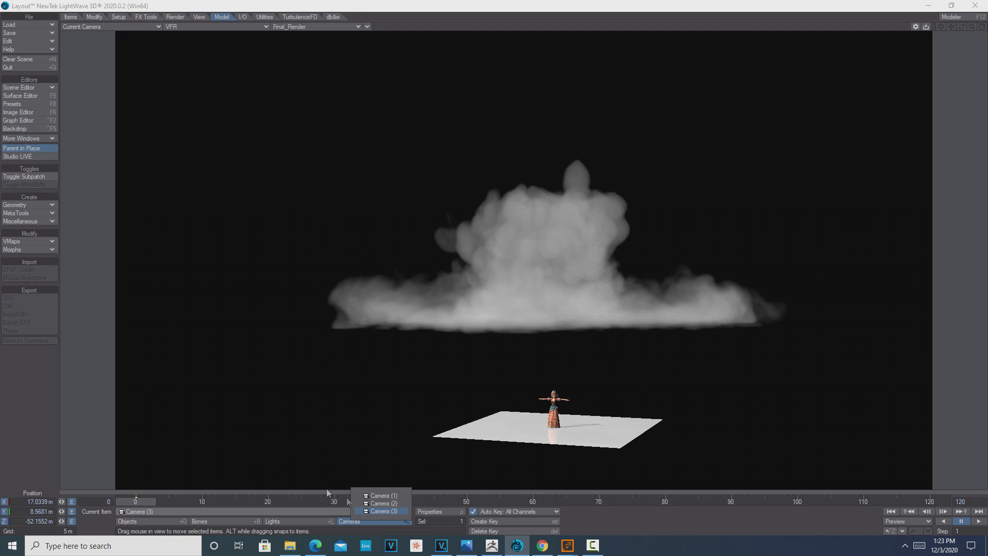
Step: Rotate the cloud null to a heading of about 96.8°
click(157, 521)
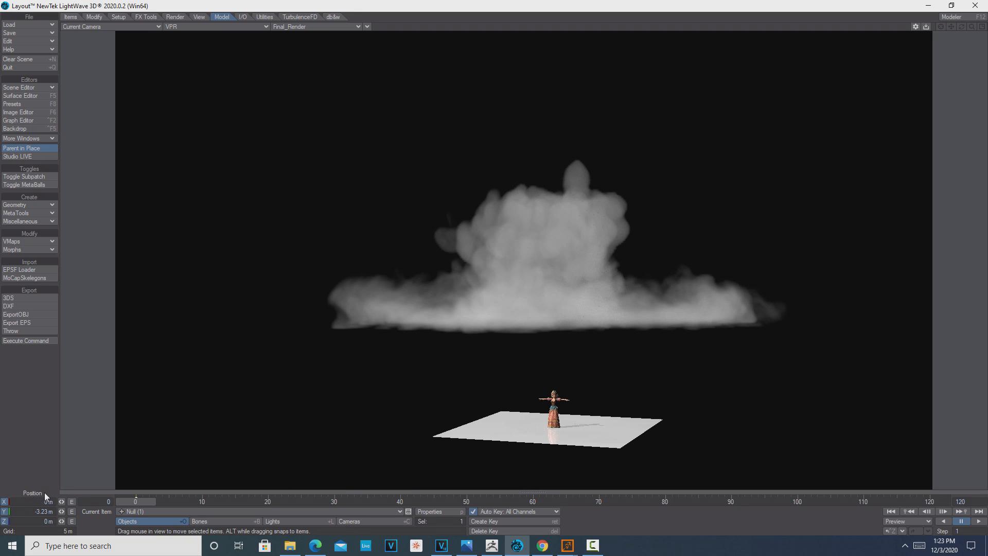
key(y)
drag(60, 503, 243, 503)
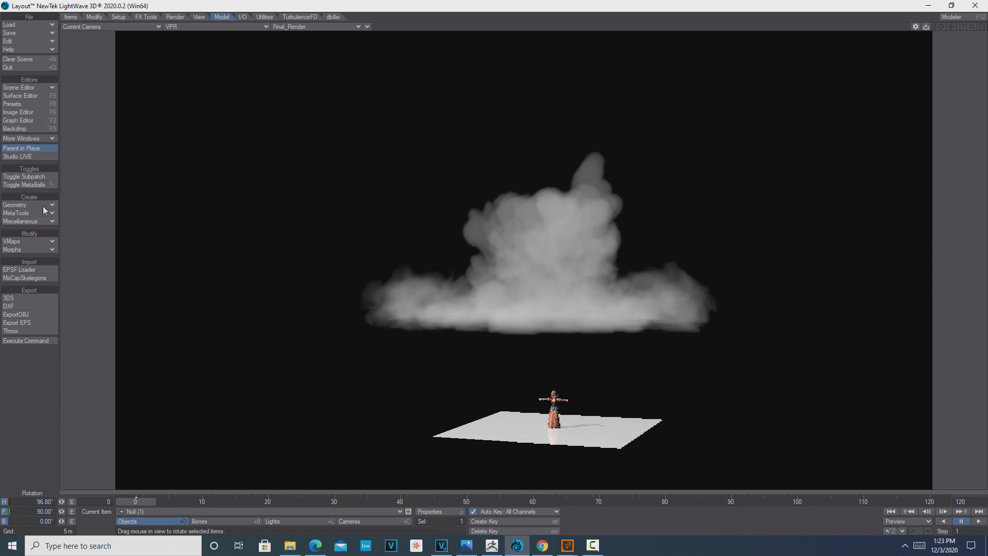
Step: Render the current frame through the camera and close the finished render windows
click(183, 18)
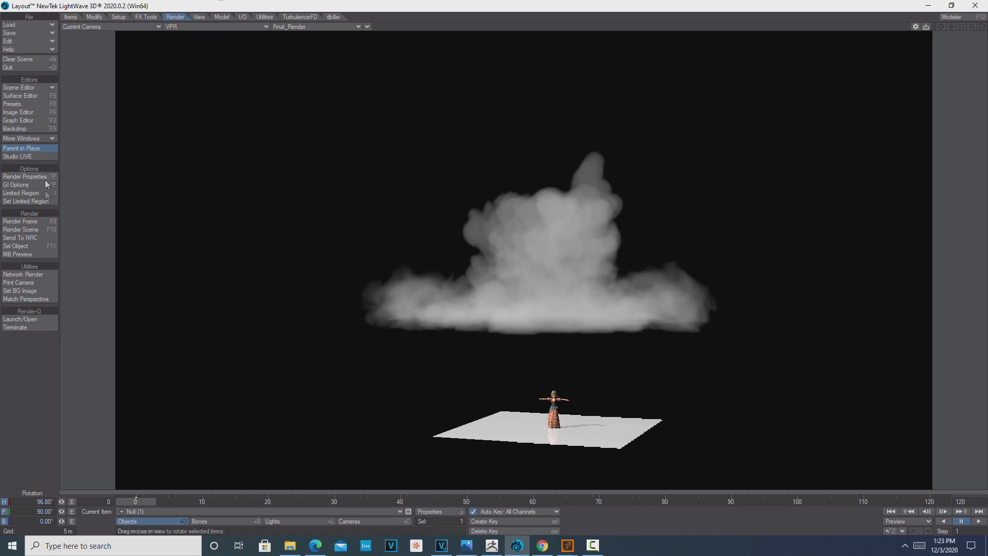
click(35, 221)
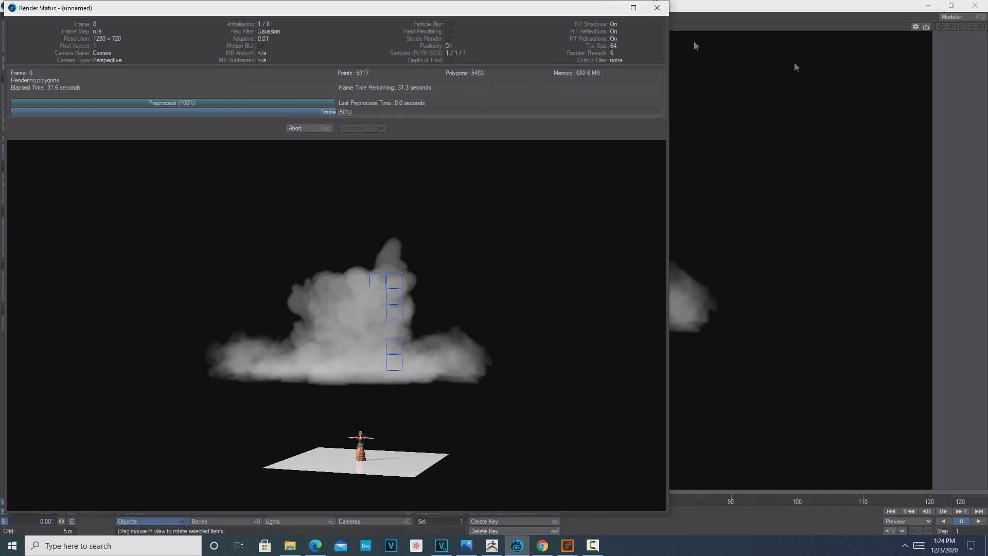
drag(509, 8, 535, 48)
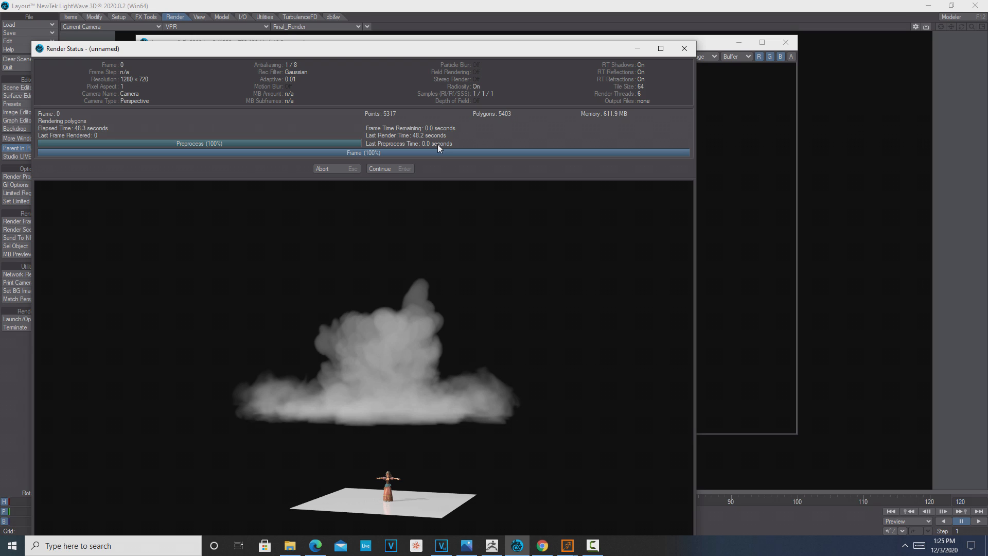
click(388, 168)
click(783, 44)
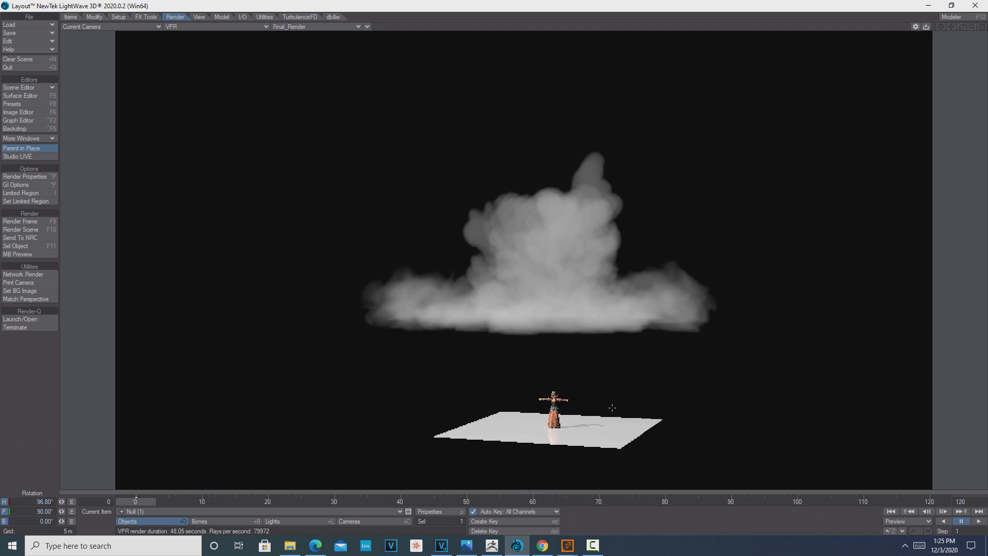
Step: Switch the VPR viewport from the camera to the Perspective view
click(151, 28)
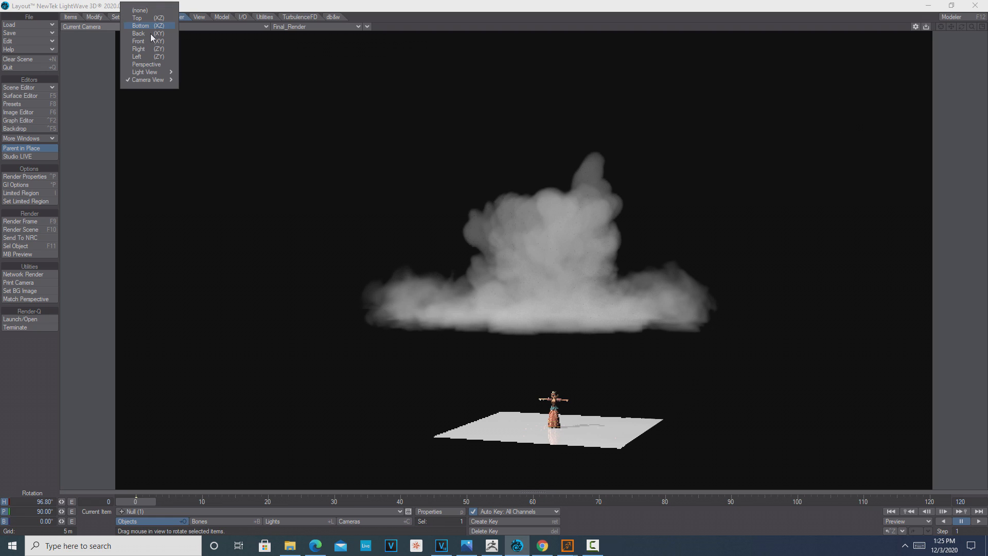
click(139, 64)
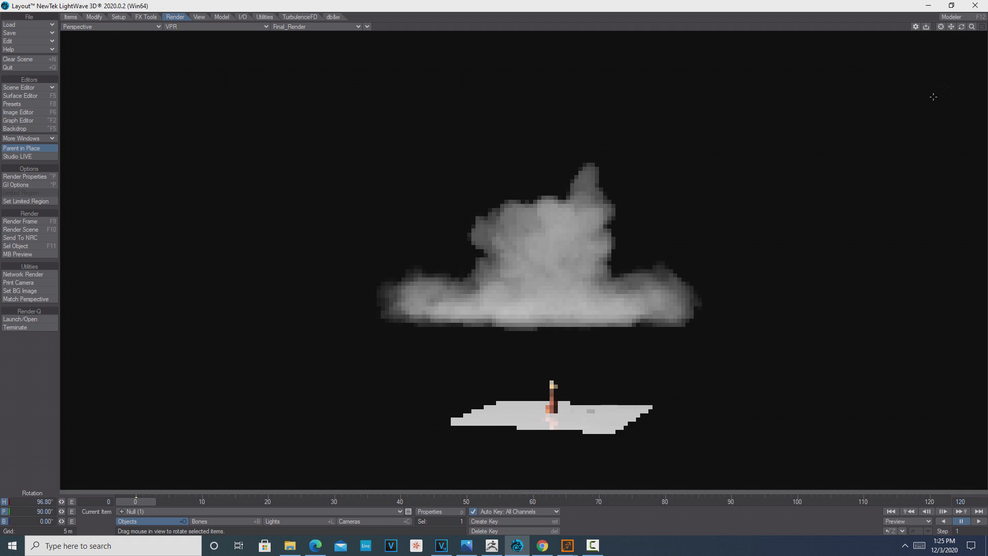